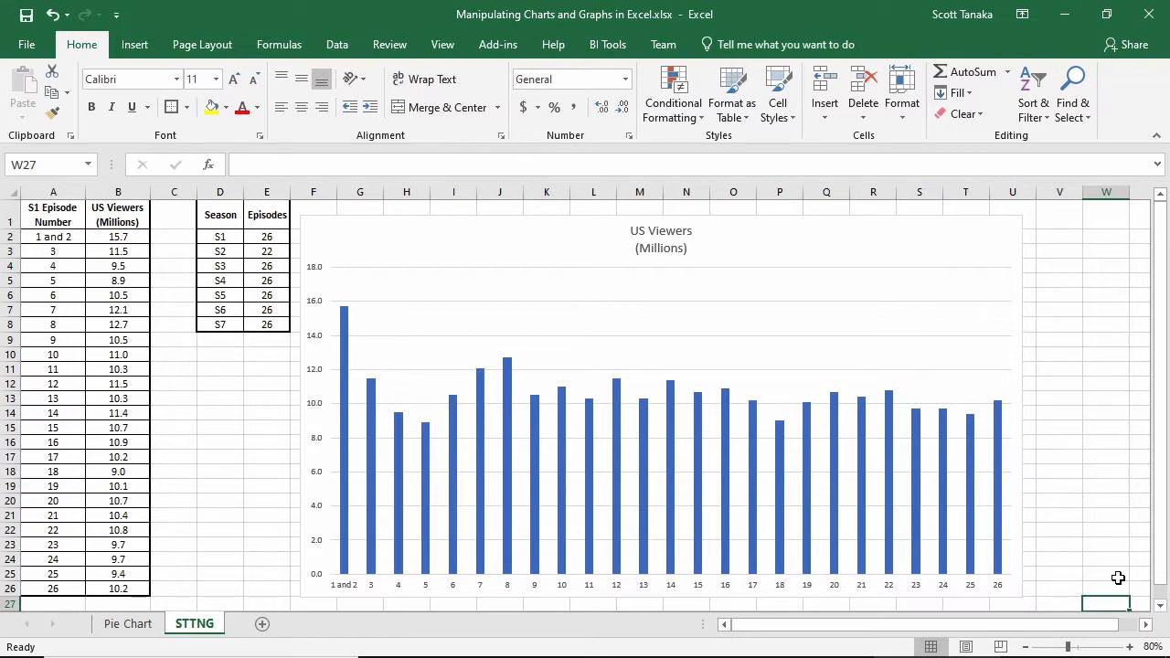
Step: Select the US Viewers column chart and examine the chart design and formatting options available for it
click(785, 254)
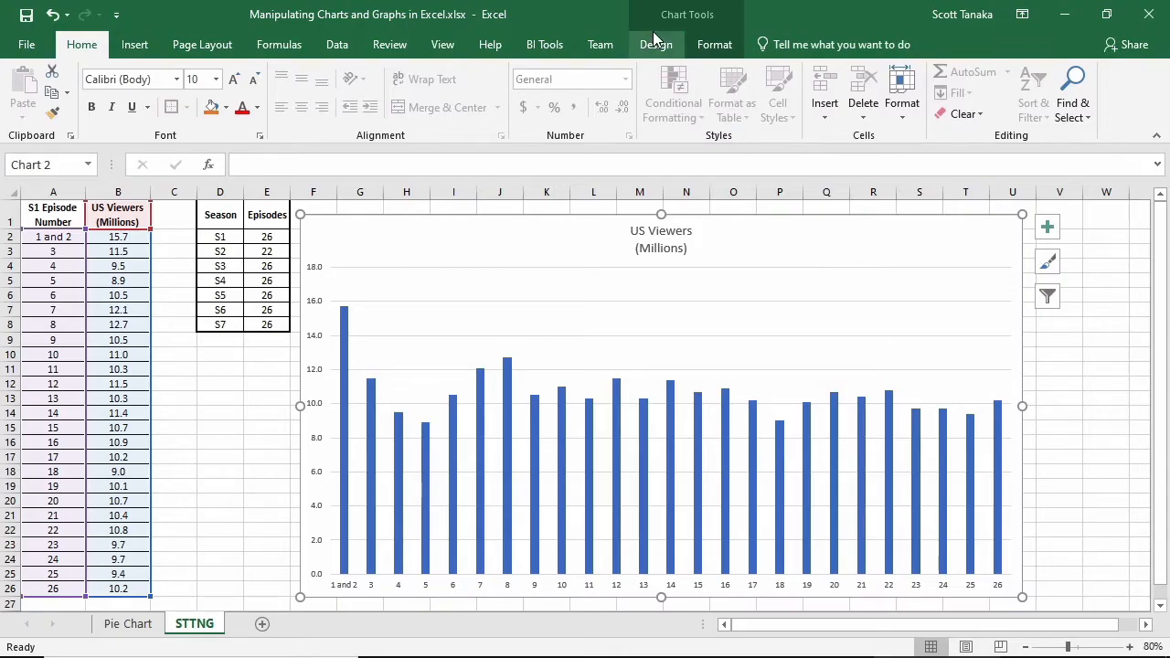
click(504, 109)
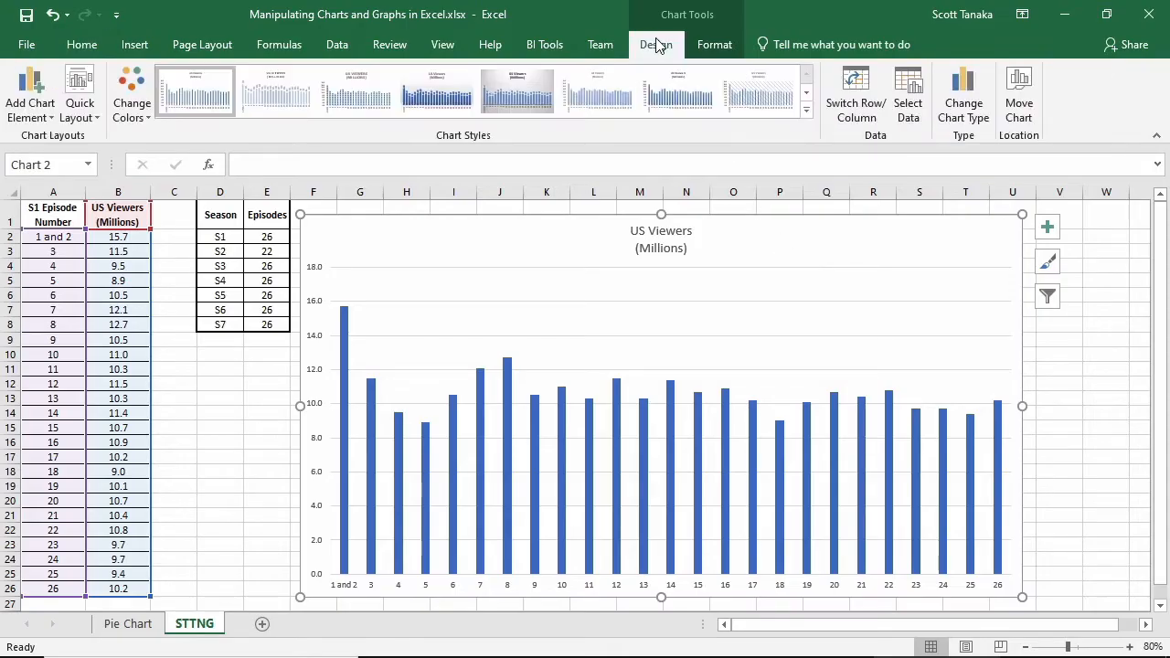
click(707, 47)
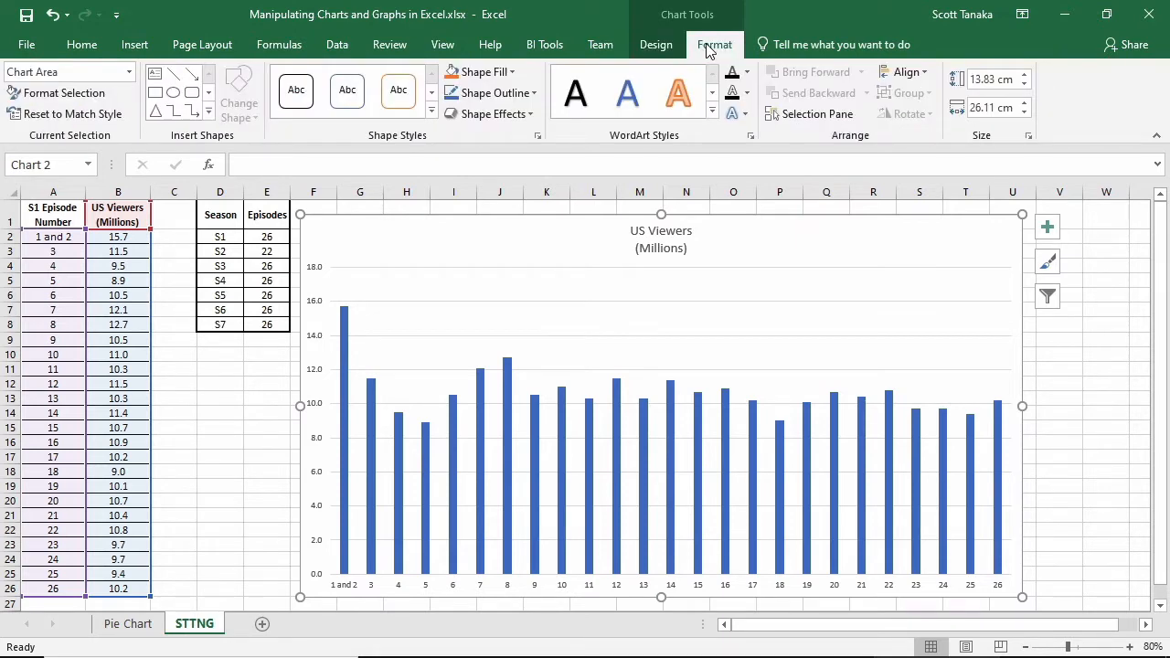
click(667, 48)
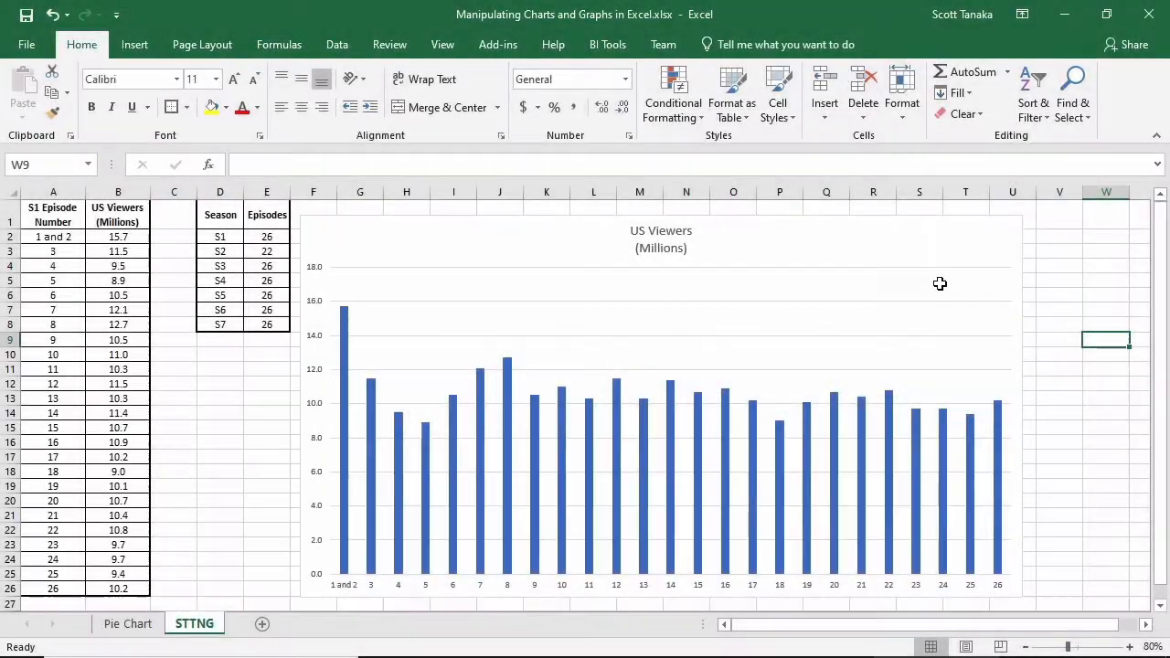
Step: Remove the primary major horizontal gridlines from the US Viewers chart
click(901, 236)
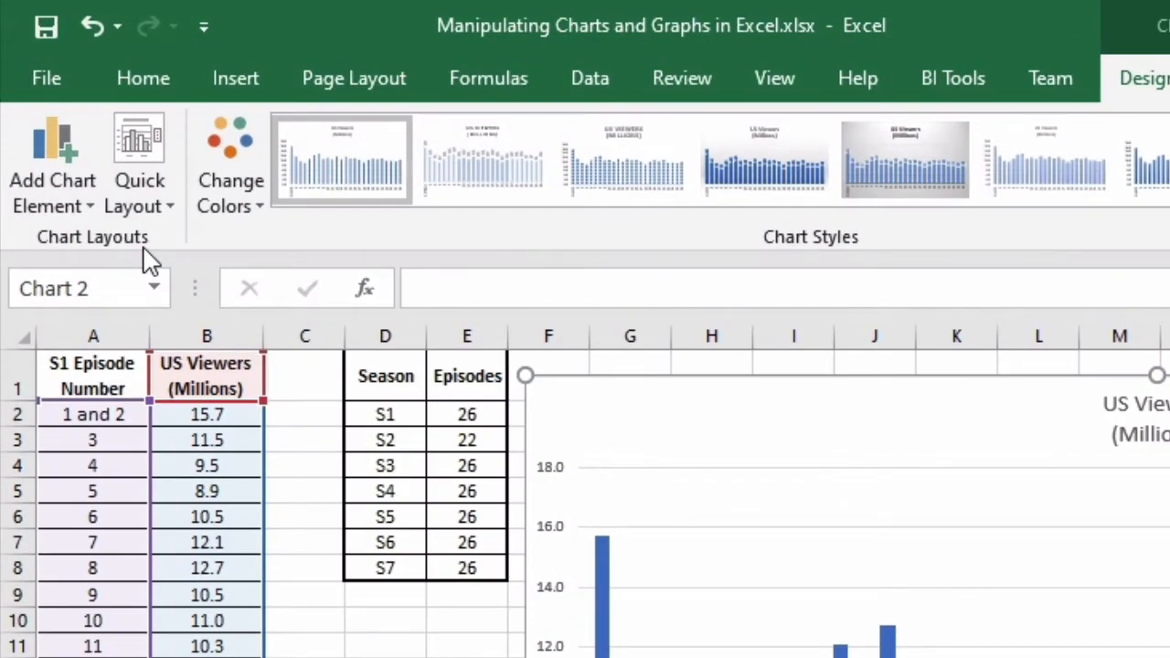
click(77, 205)
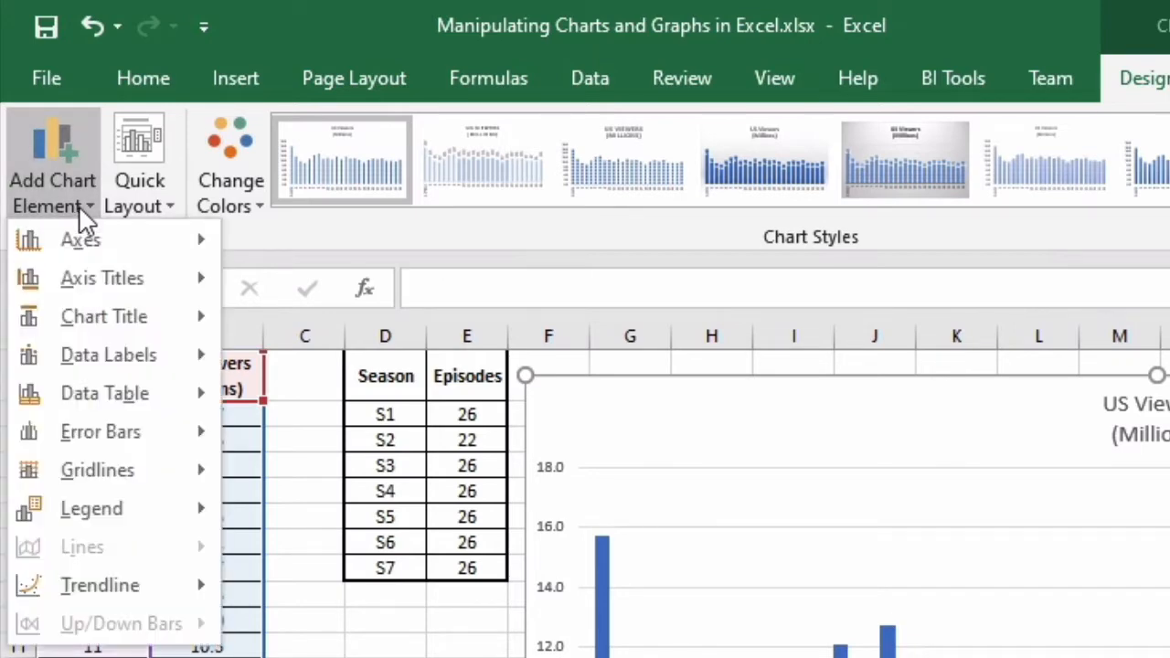
mouse_move(106, 235)
mouse_move(115, 279)
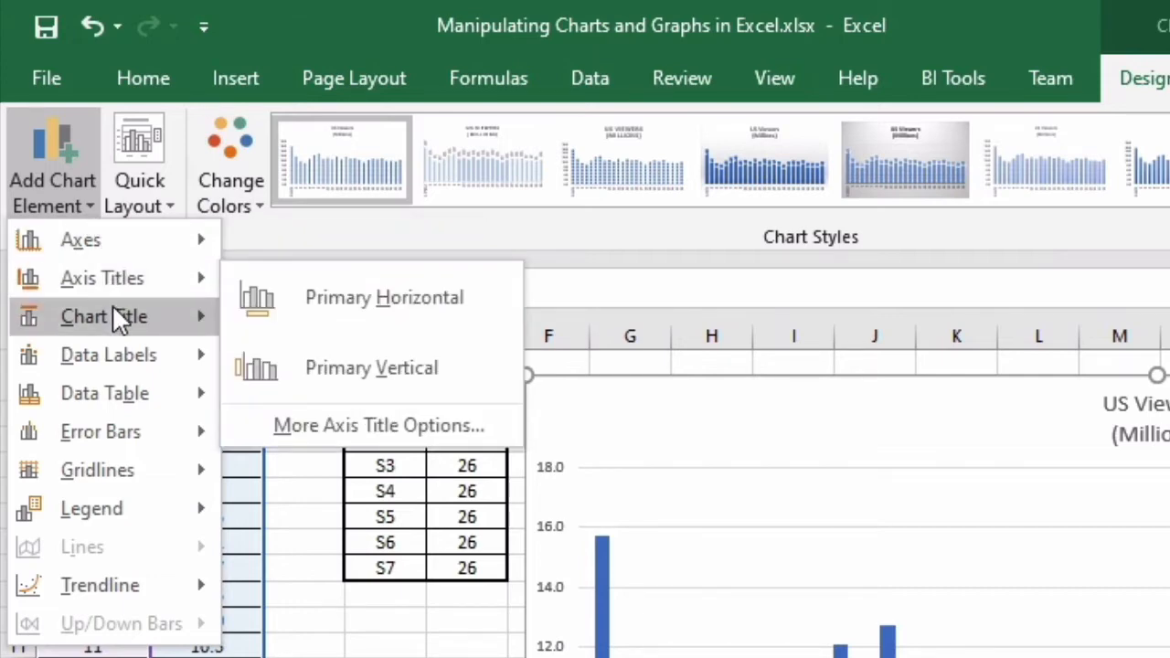
mouse_move(113, 311)
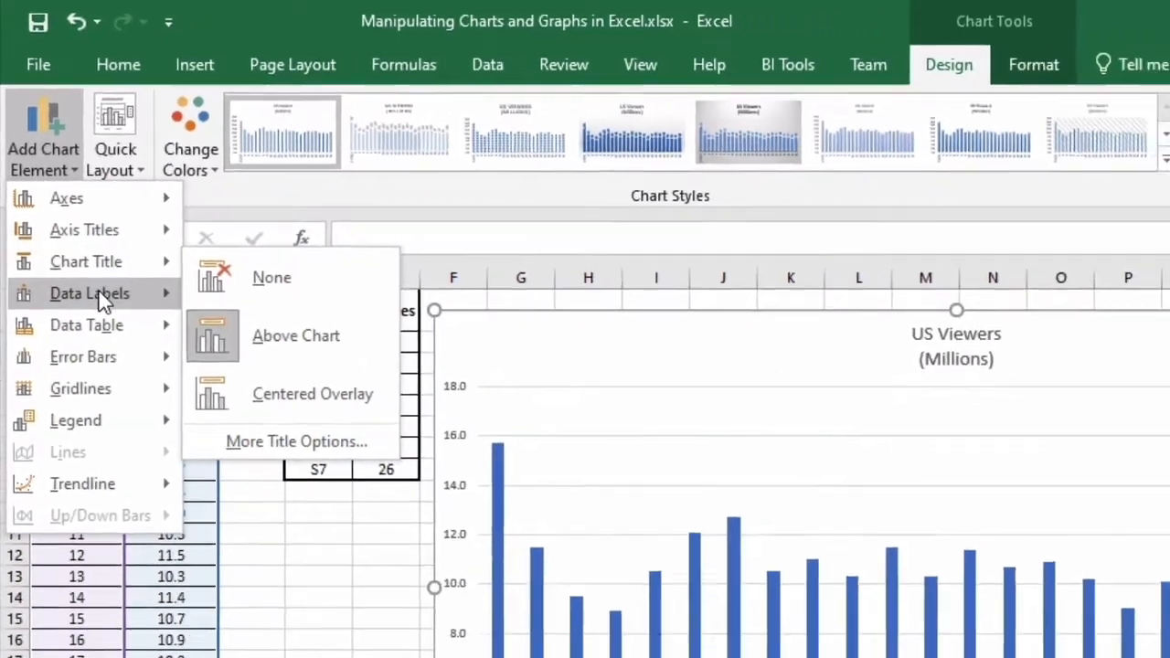
mouse_move(119, 351)
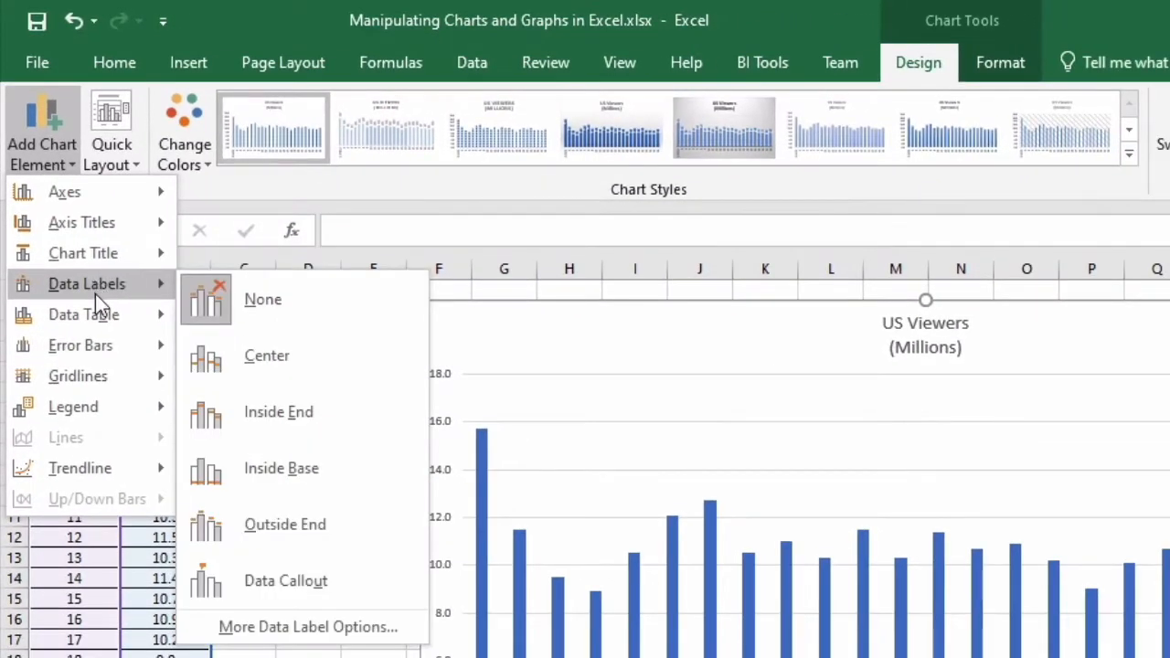
mouse_move(95, 311)
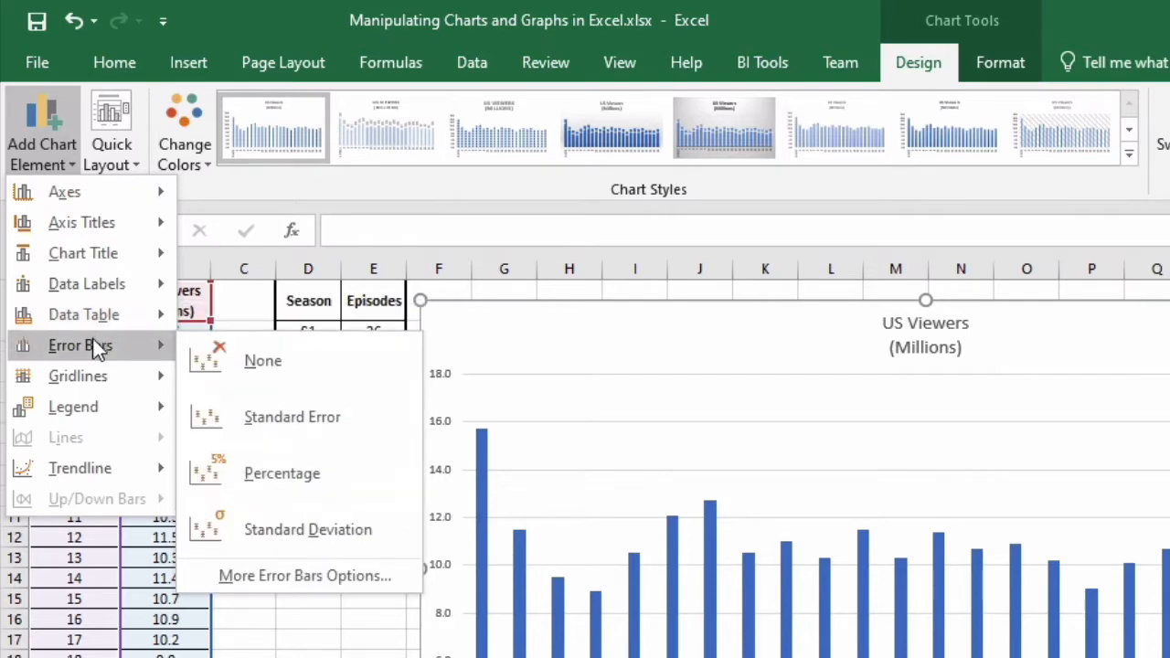
mouse_move(97, 381)
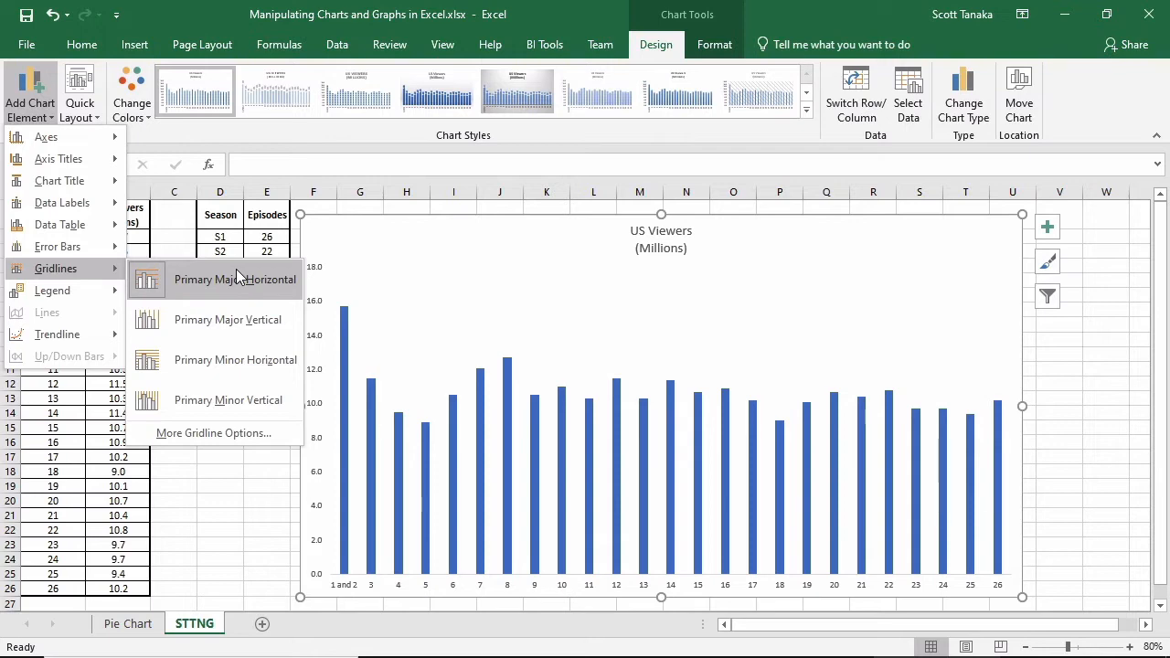
click(236, 268)
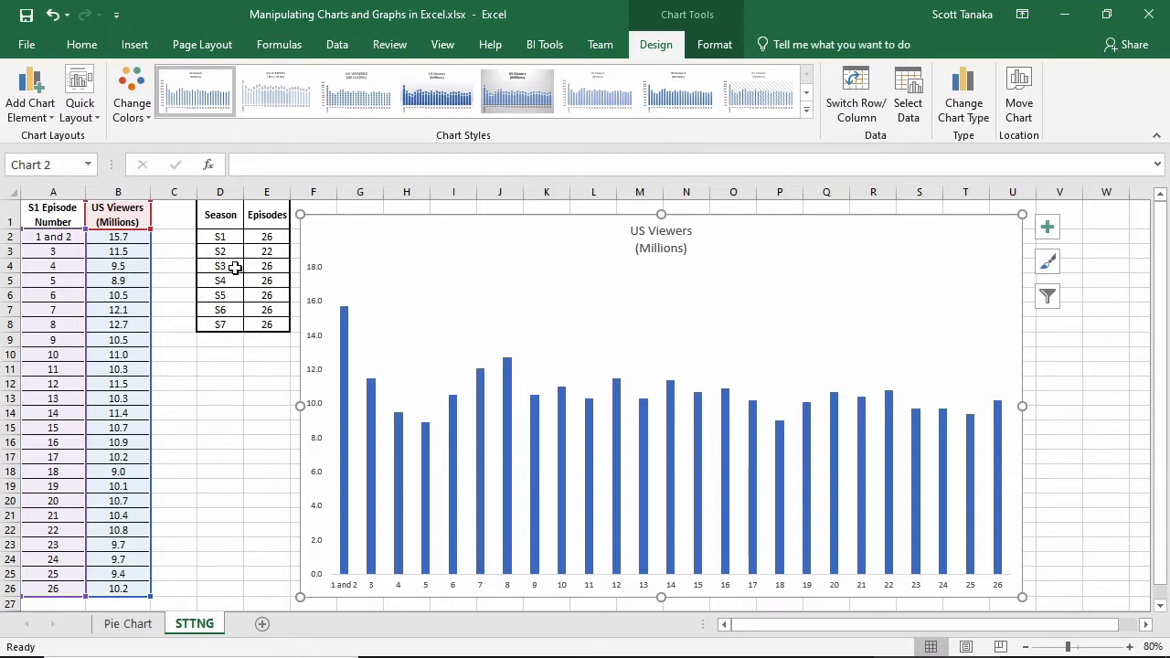
Step: Turn on the primary major horizontal and primary major vertical gridlines in the US Viewers chart
click(37, 119)
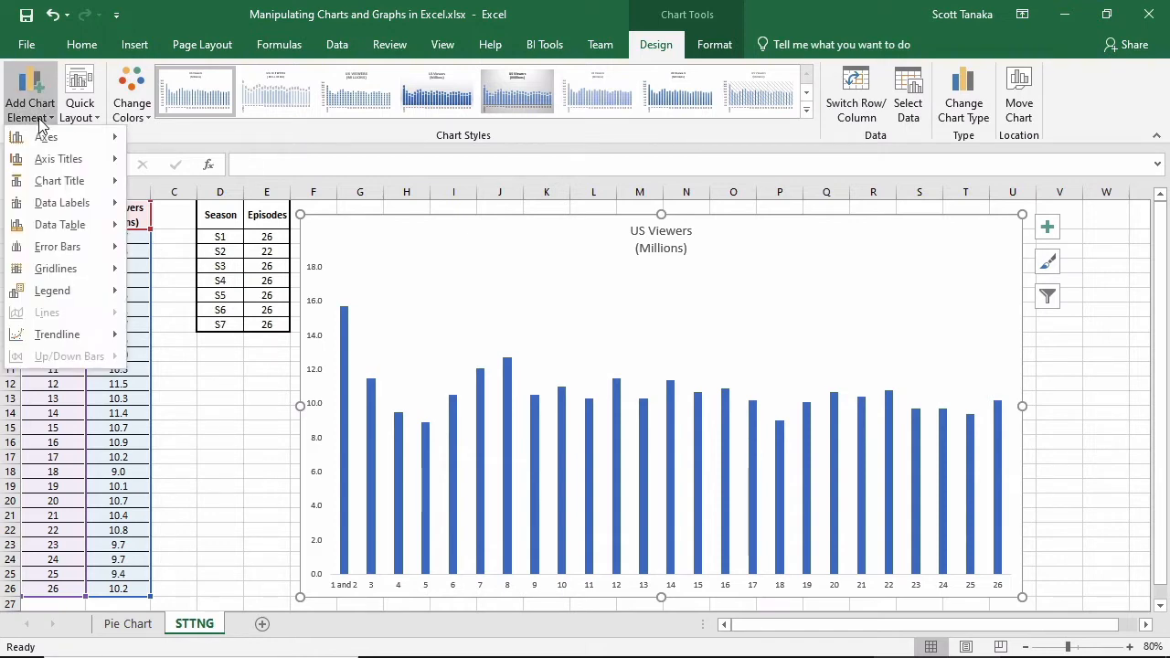
mouse_move(104, 276)
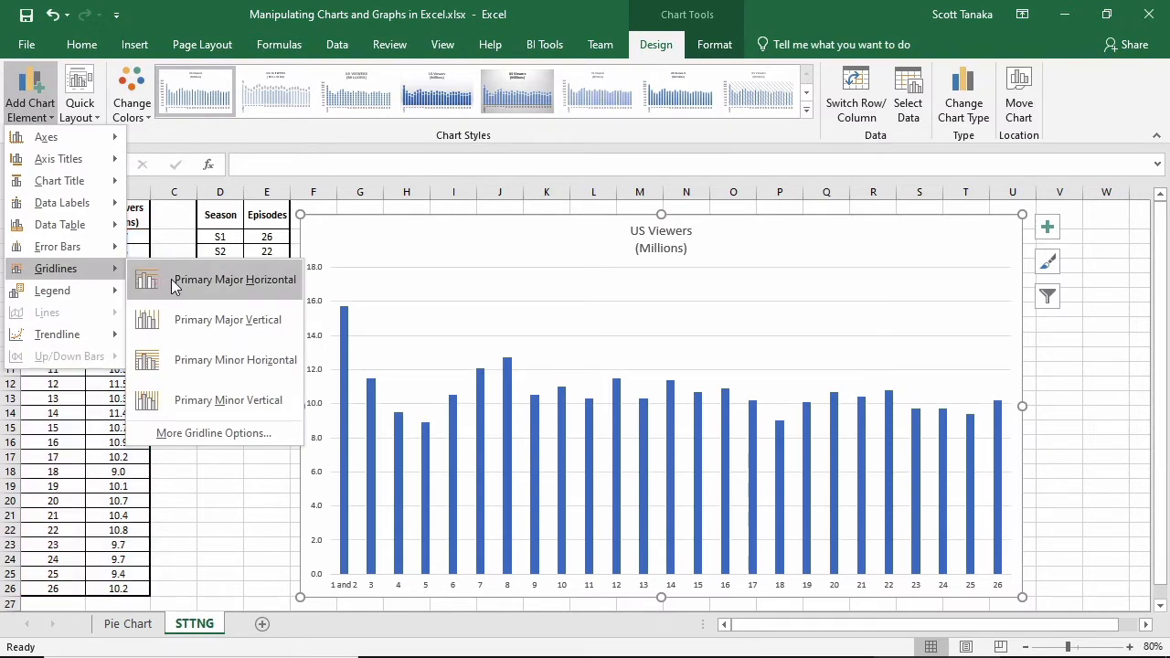
click(174, 282)
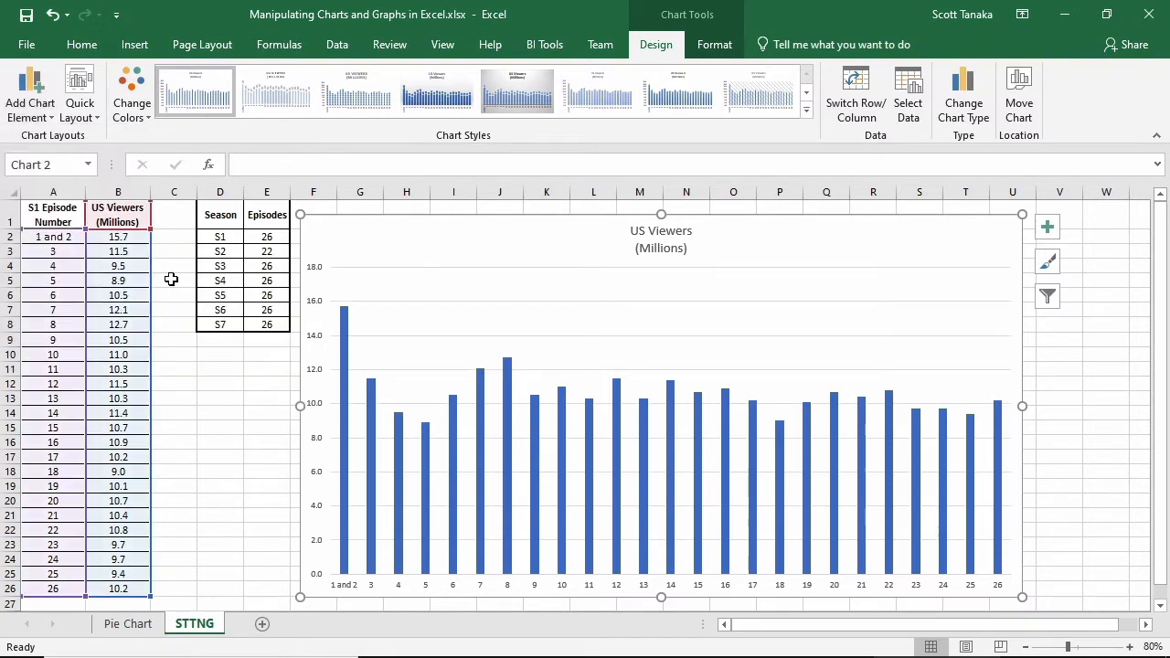
click(30, 118)
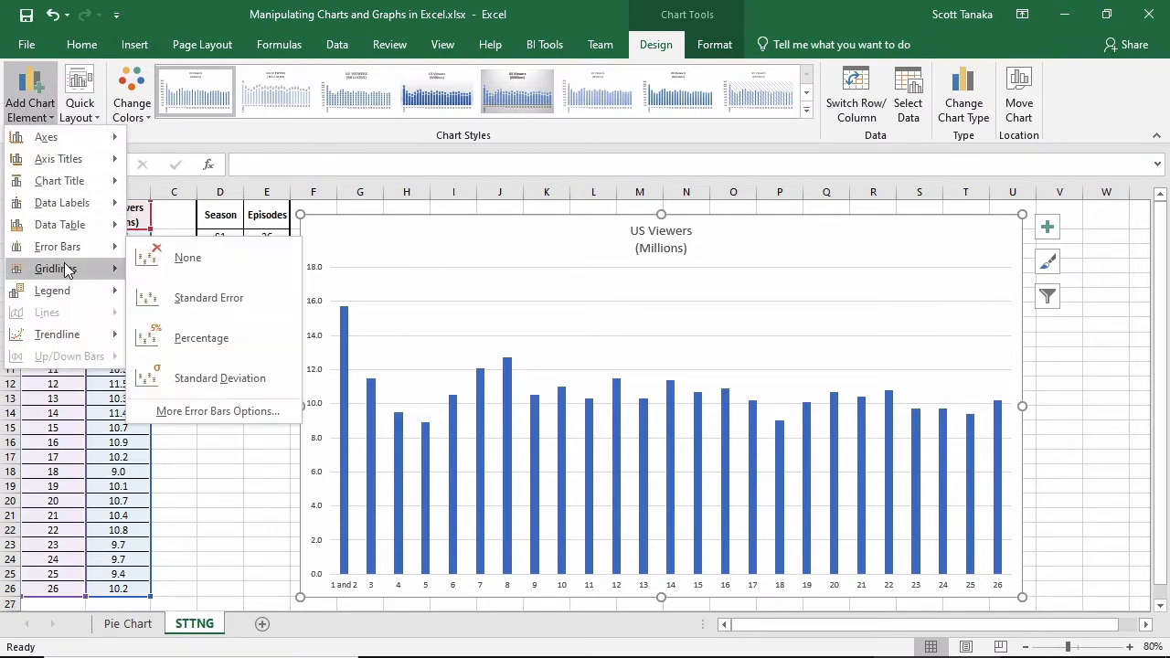
mouse_move(66, 270)
click(193, 327)
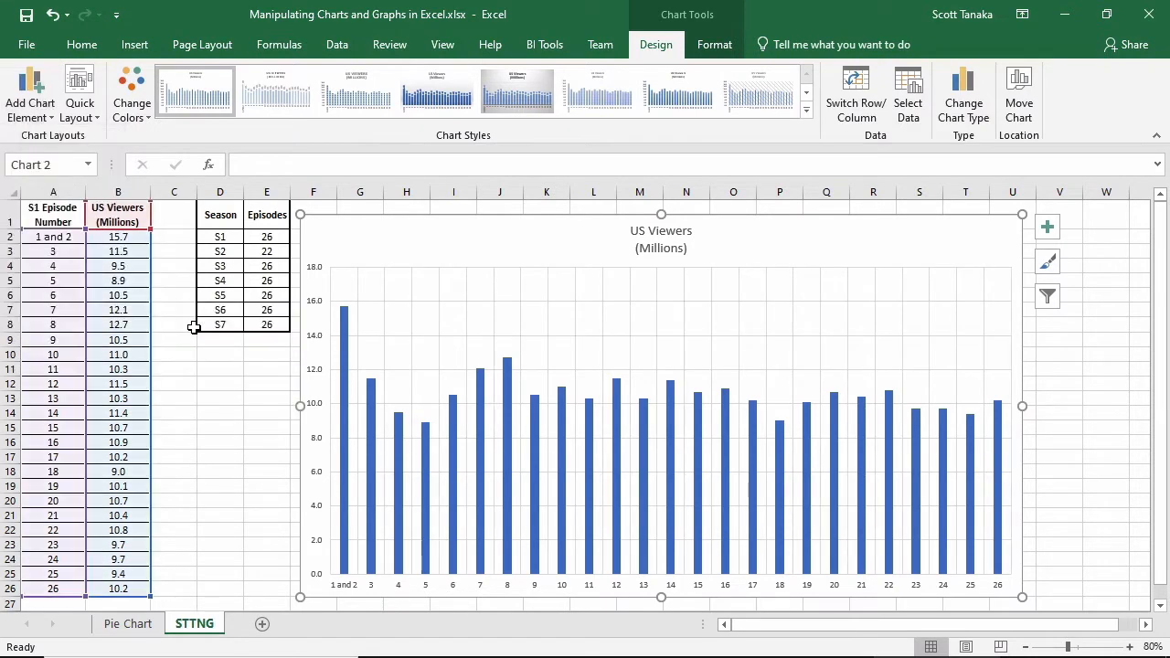
Step: Add primary minor horizontal and primary minor vertical gridlines to the US Viewers chart
click(33, 112)
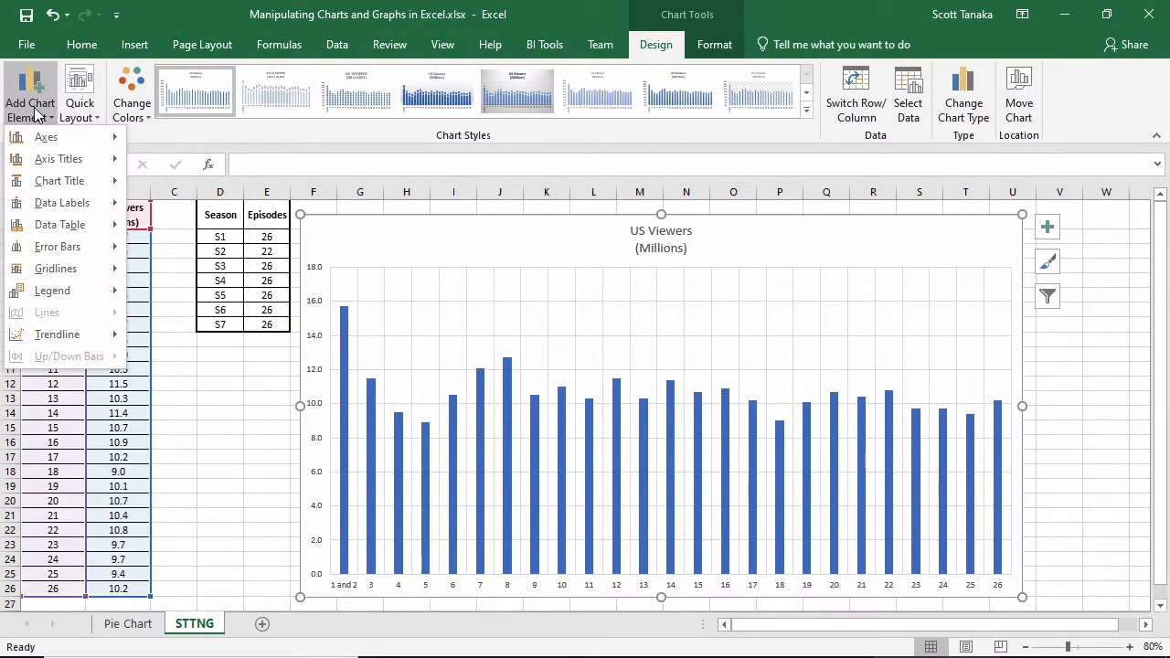
mouse_move(66, 269)
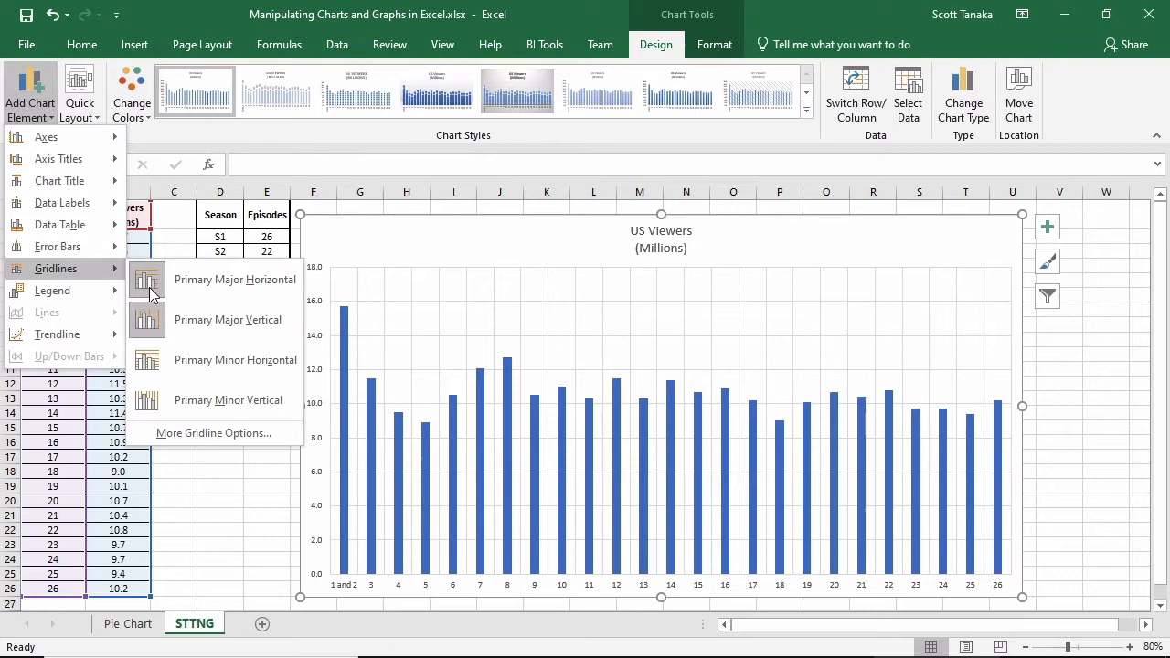
click(229, 376)
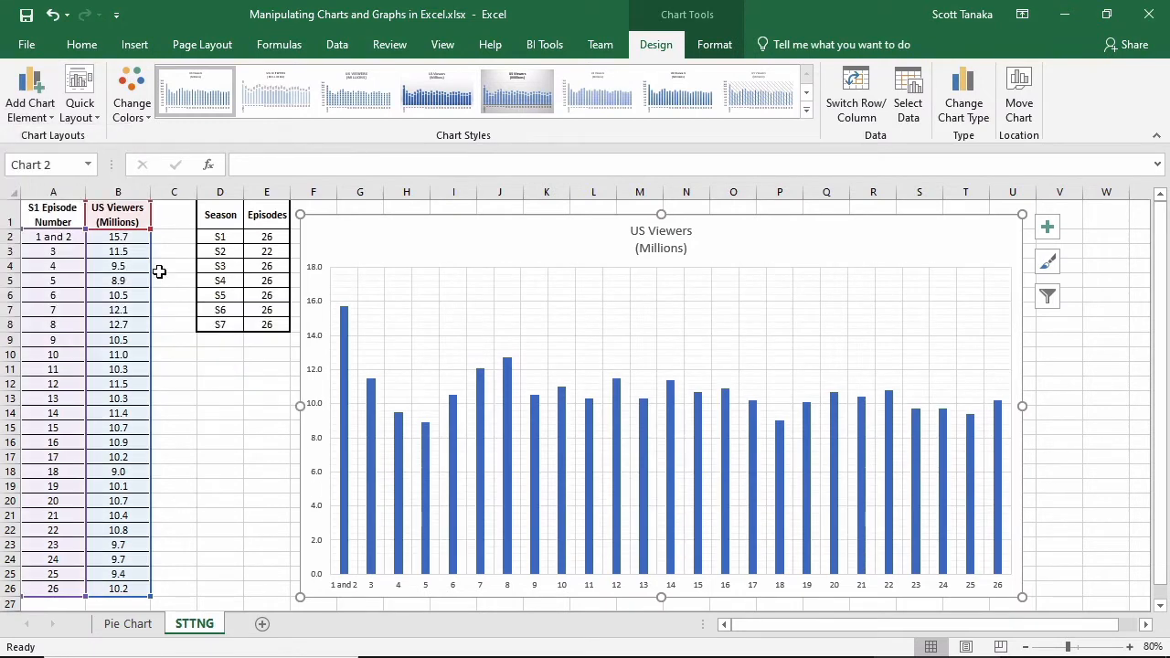
click(27, 116)
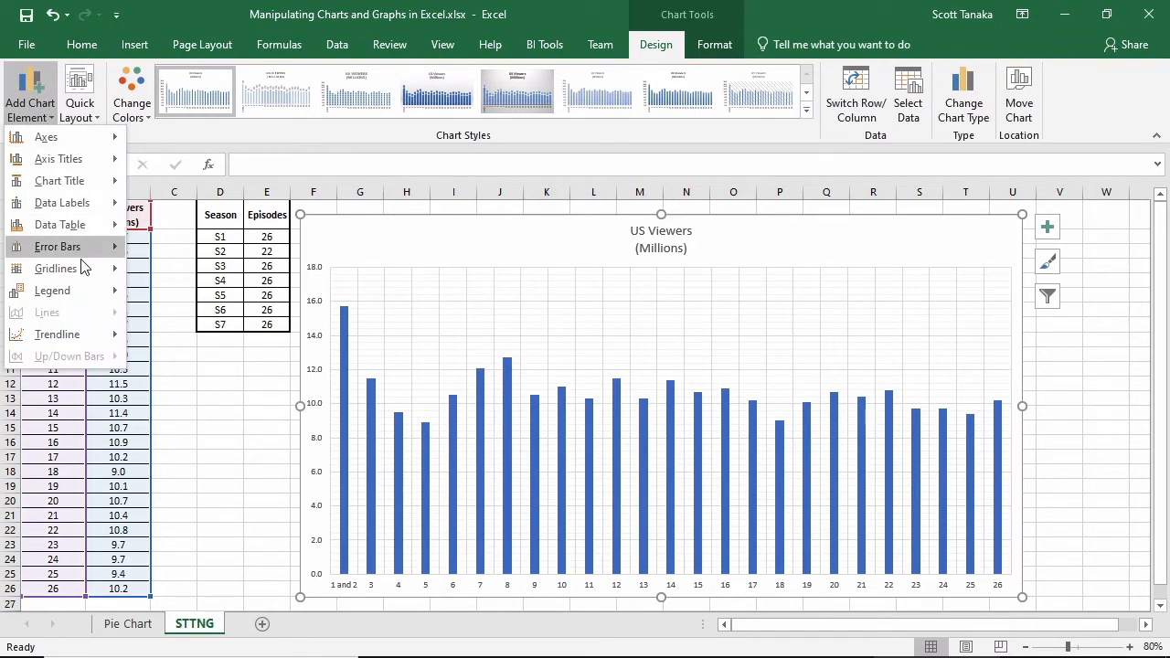
mouse_move(82, 268)
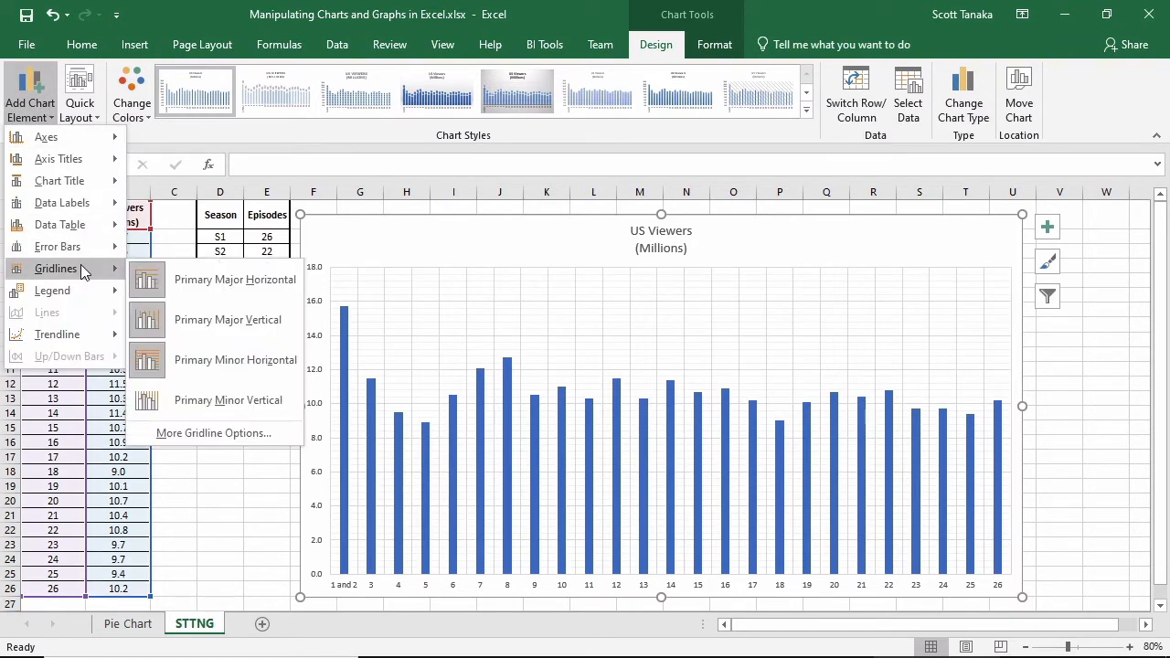
click(264, 406)
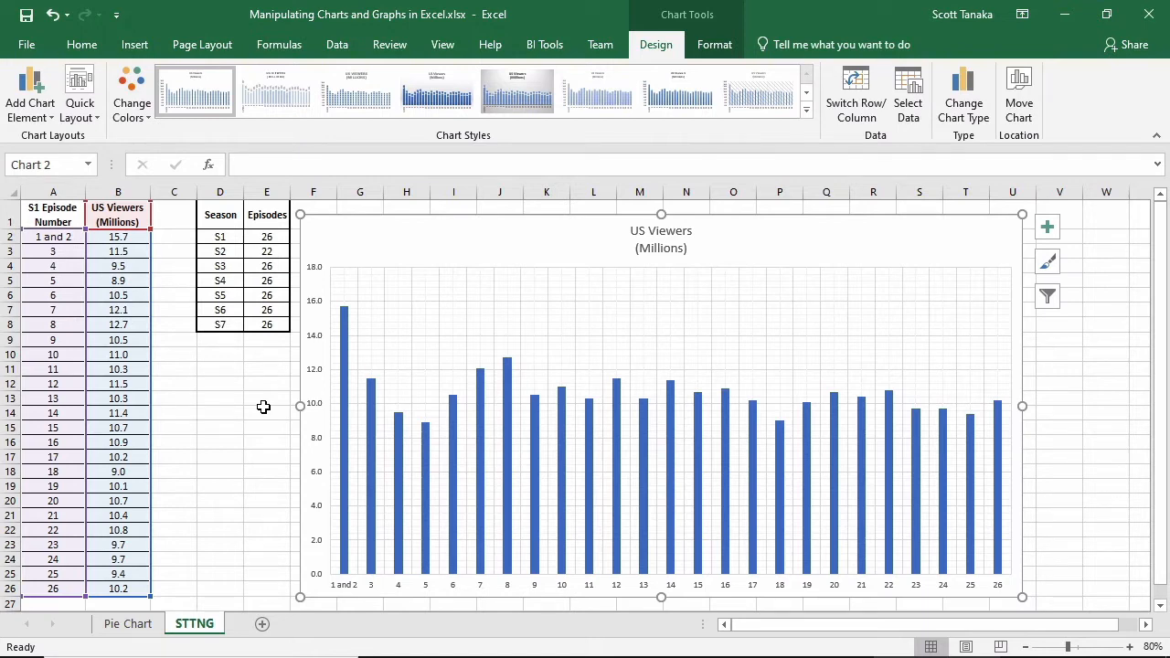
Step: Deselect all four gridline types, major and minor, horizontal and vertical, to clear the gridlines from the US Viewers chart
click(31, 110)
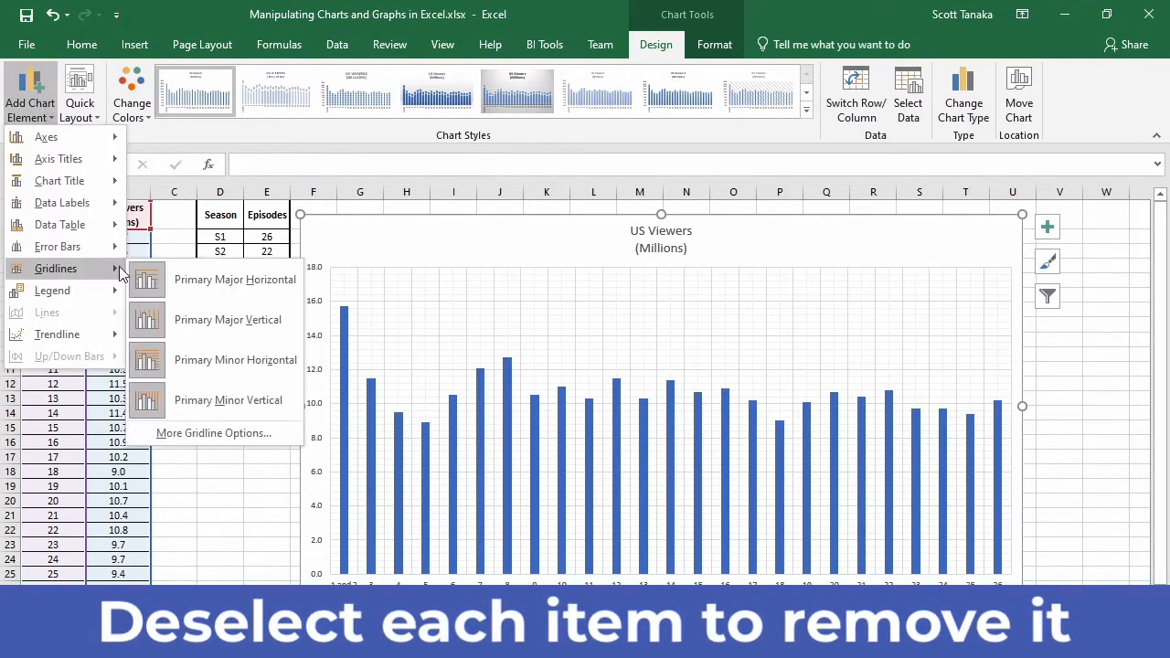
click(151, 280)
click(35, 111)
mouse_move(82, 273)
click(154, 317)
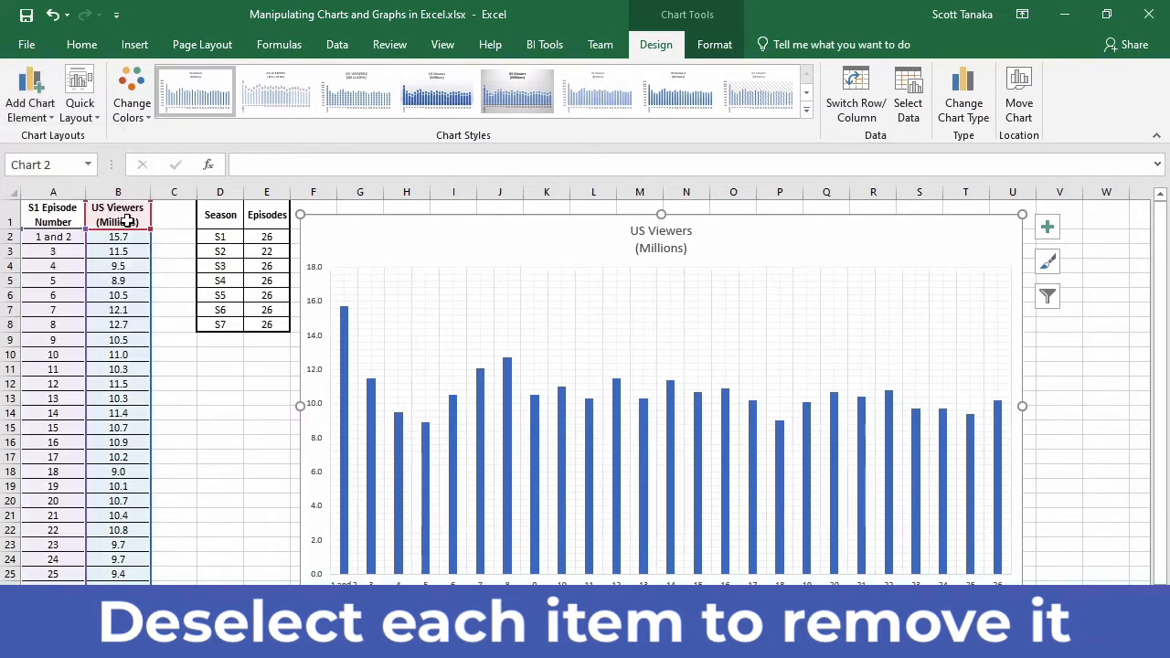
click(31, 109)
click(215, 393)
click(31, 109)
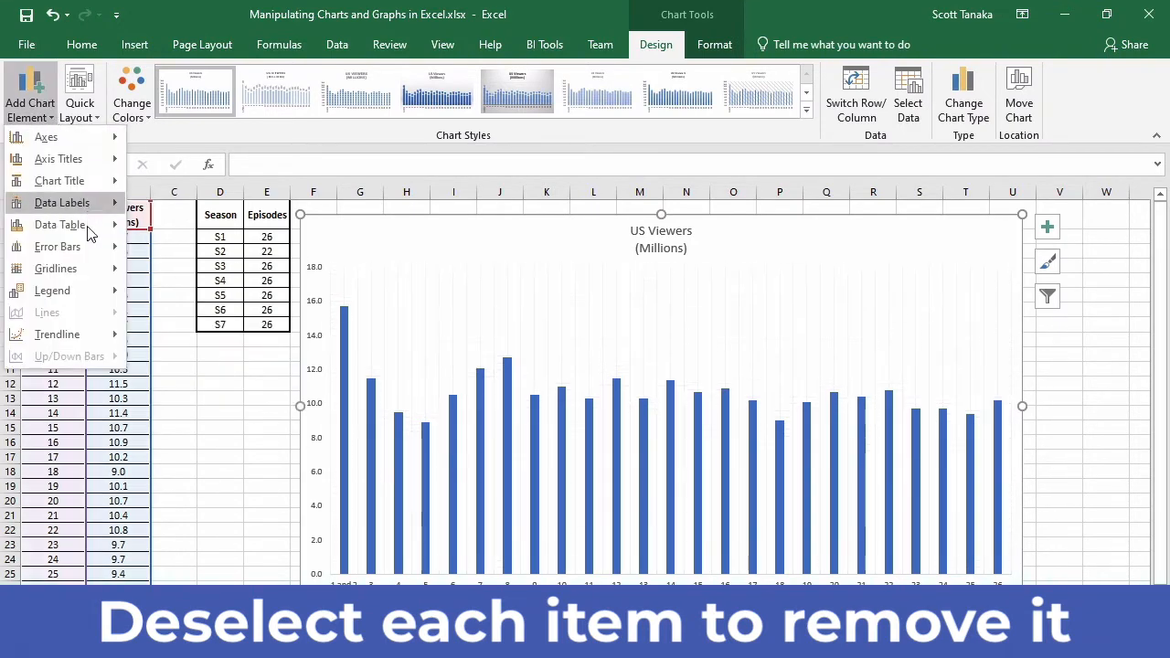
click(210, 393)
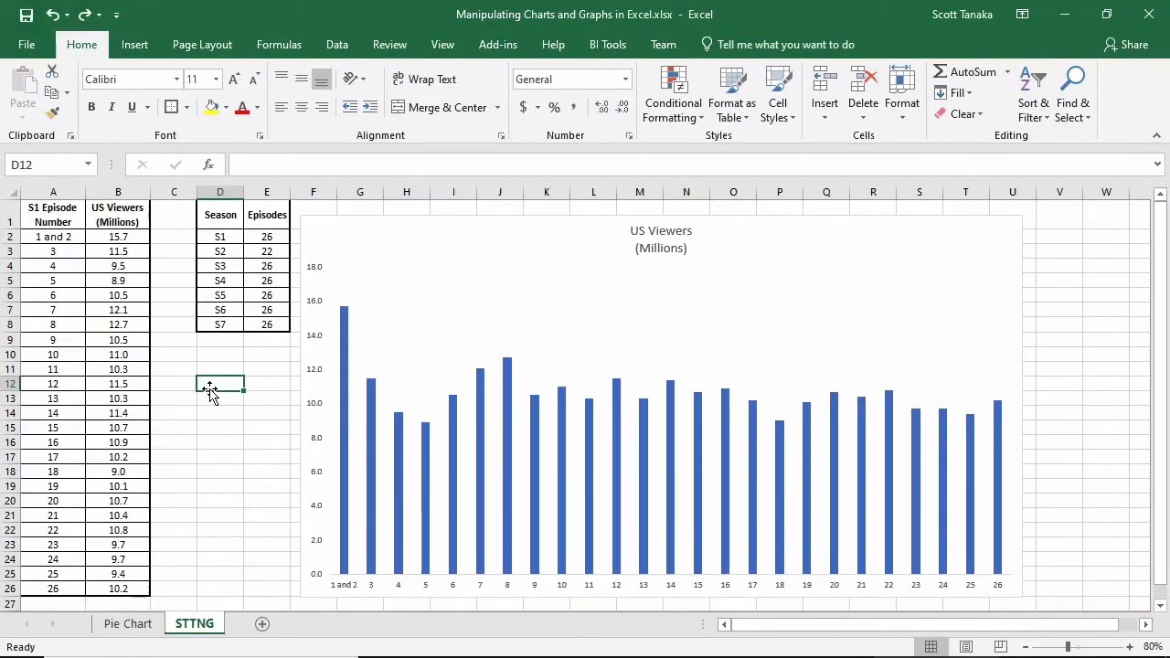
Step: Add data labels at the outside end of the columns in the US Viewers chart
click(441, 304)
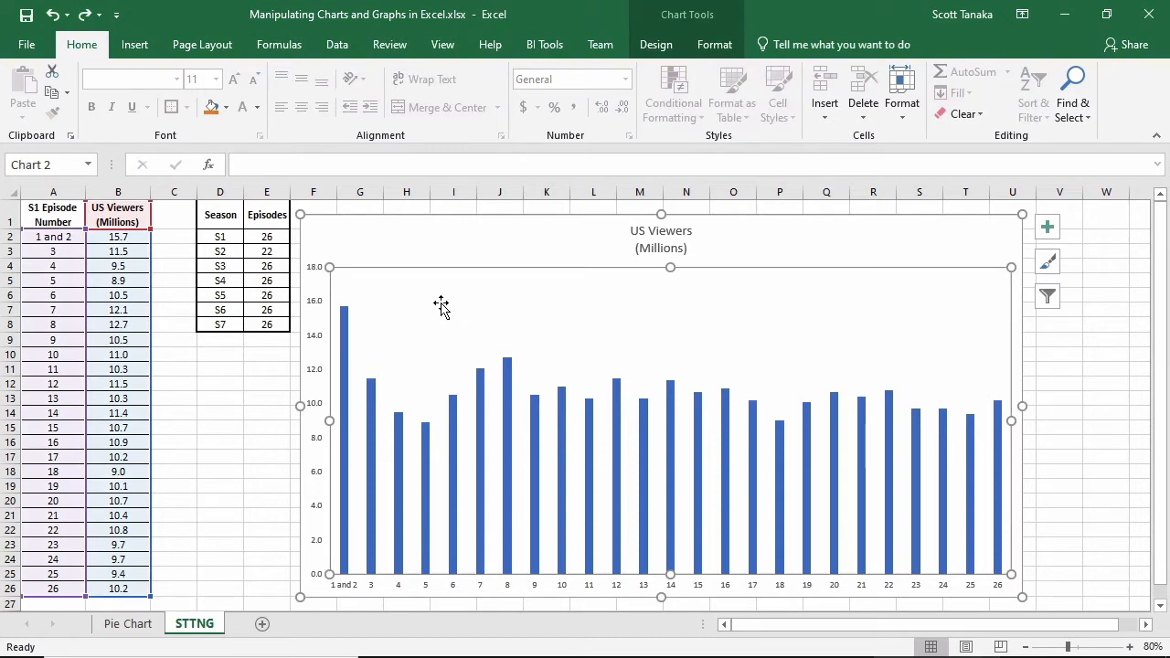
click(651, 41)
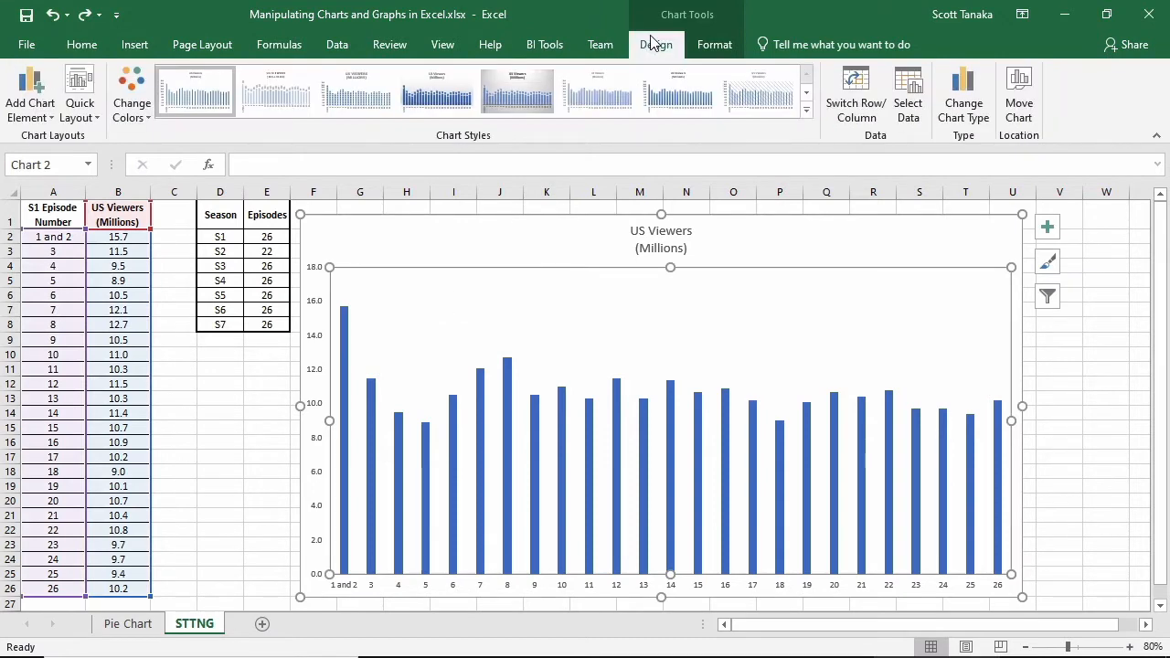
click(52, 120)
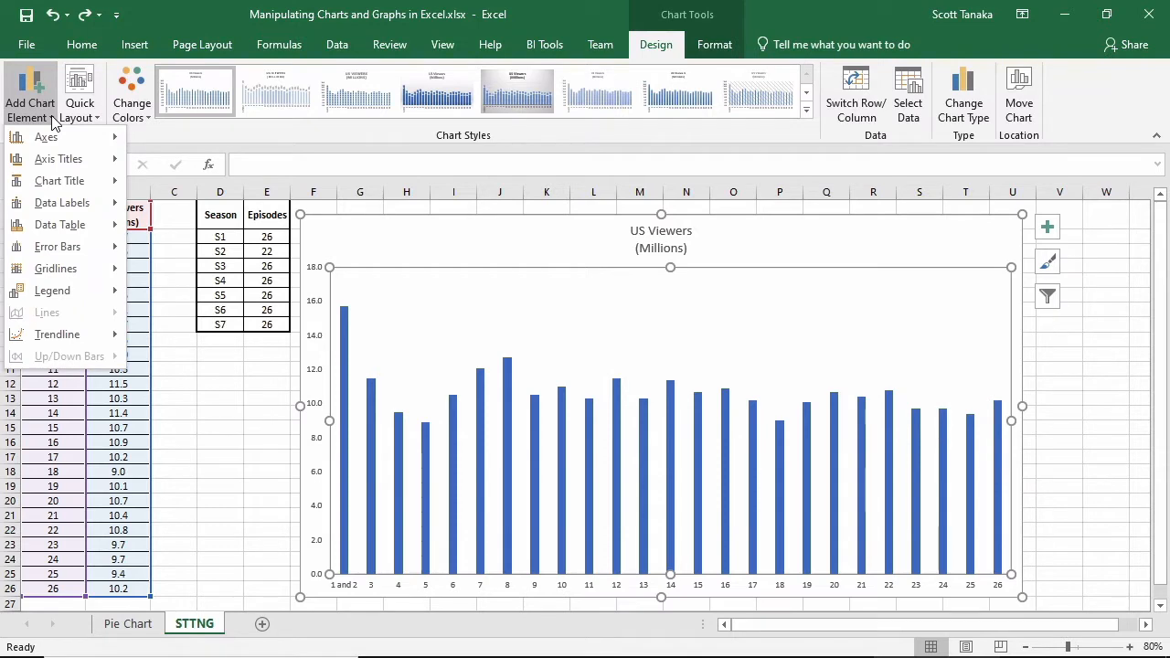
mouse_move(68, 202)
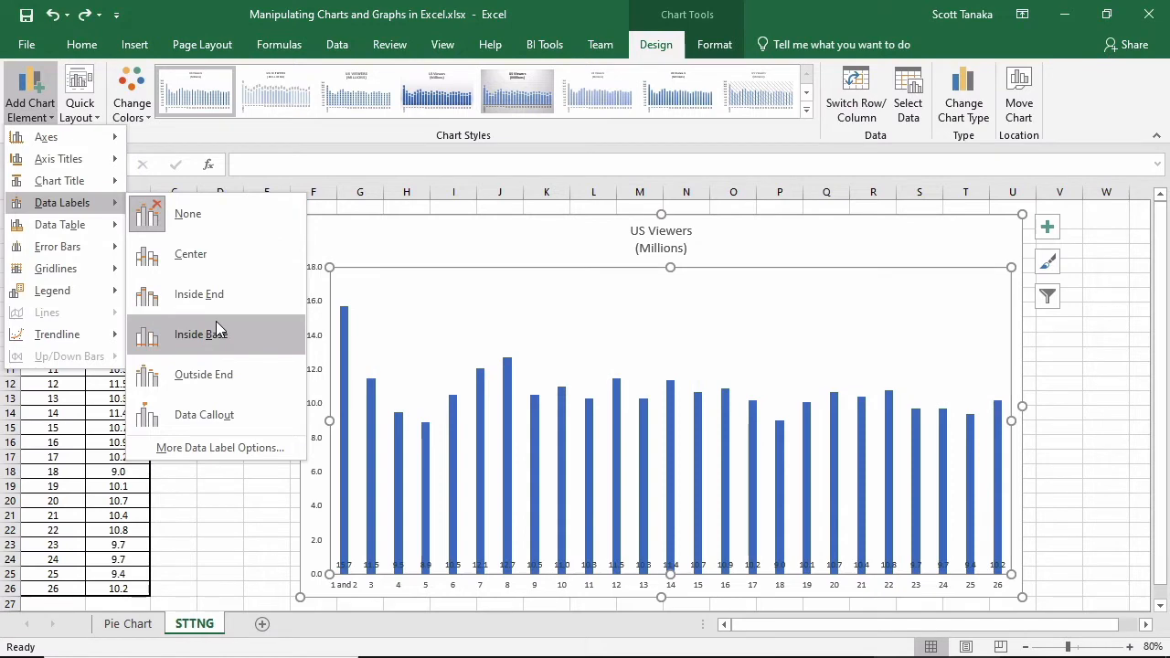
click(219, 387)
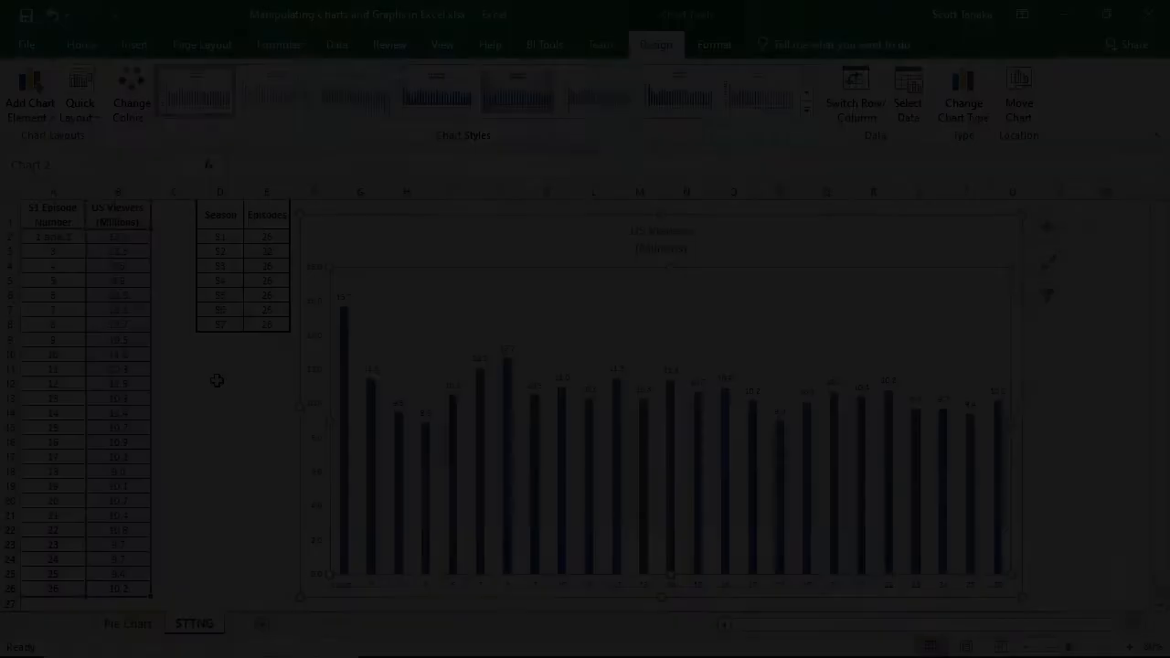
click(217, 381)
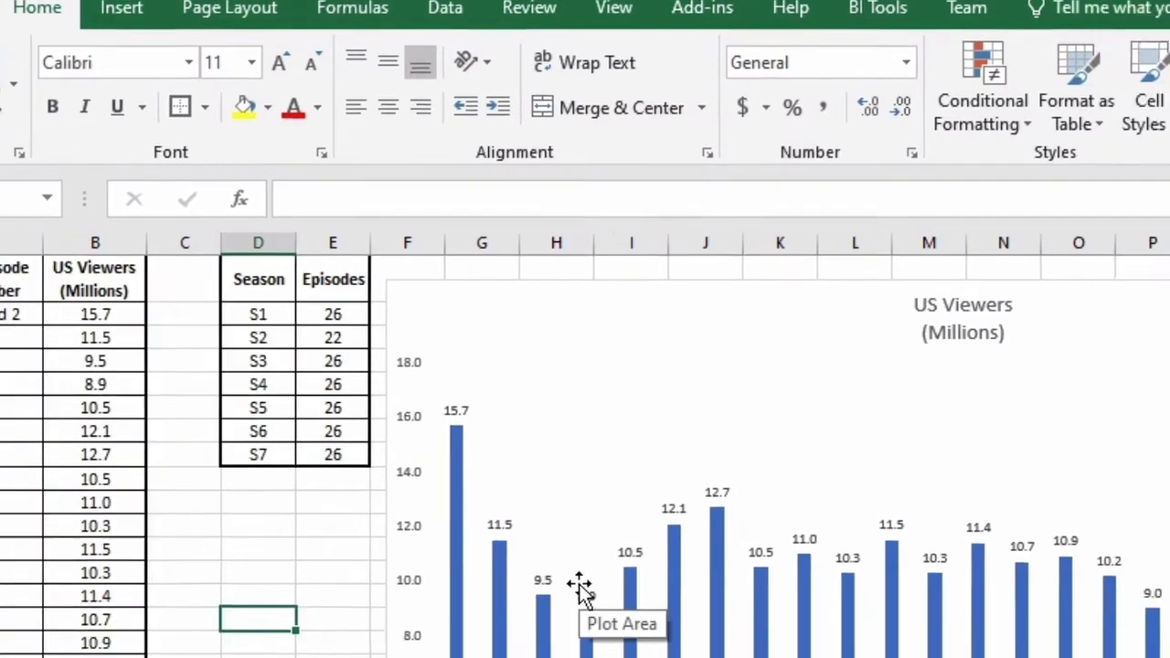
Step: Select all the data labels above the columns of the US Viewers chart and make them bold
click(677, 650)
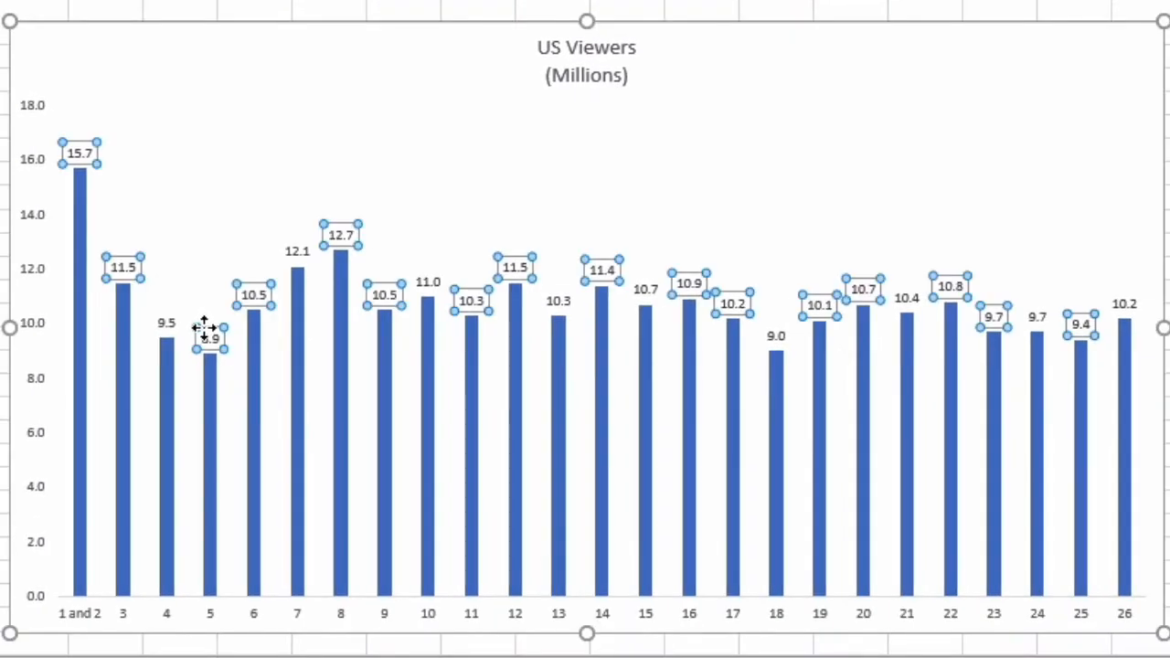
mouse_move(207, 450)
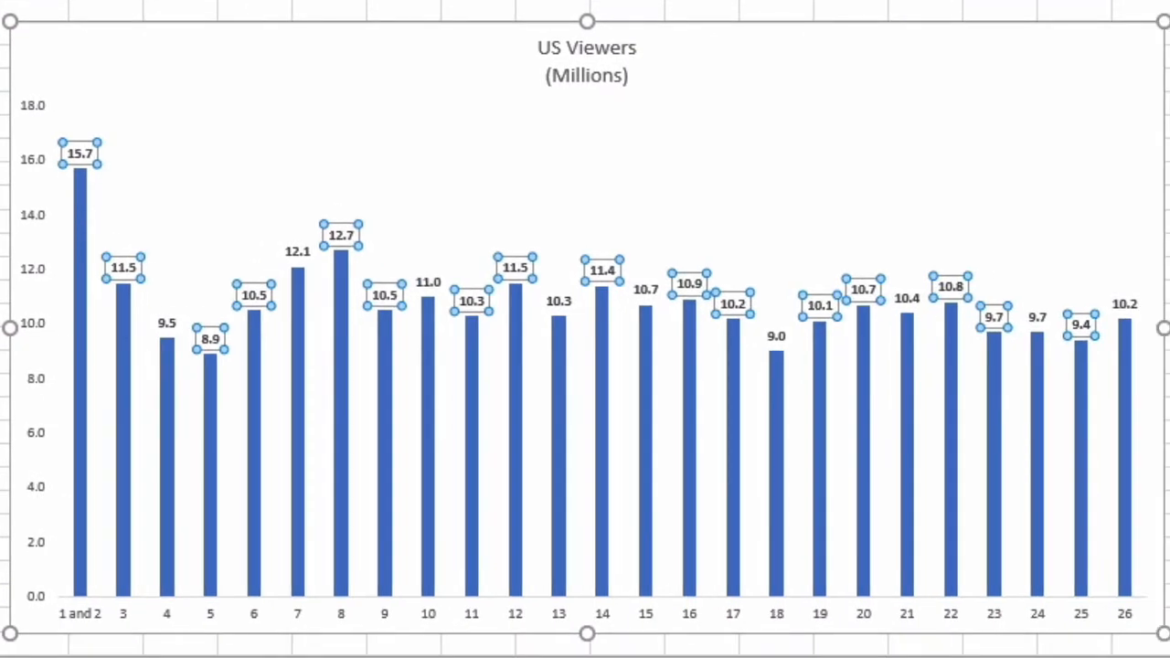
Step: Remove the bold formatting from all data labels of the US Viewers chart and deselect the chart
key(ctrl+b)
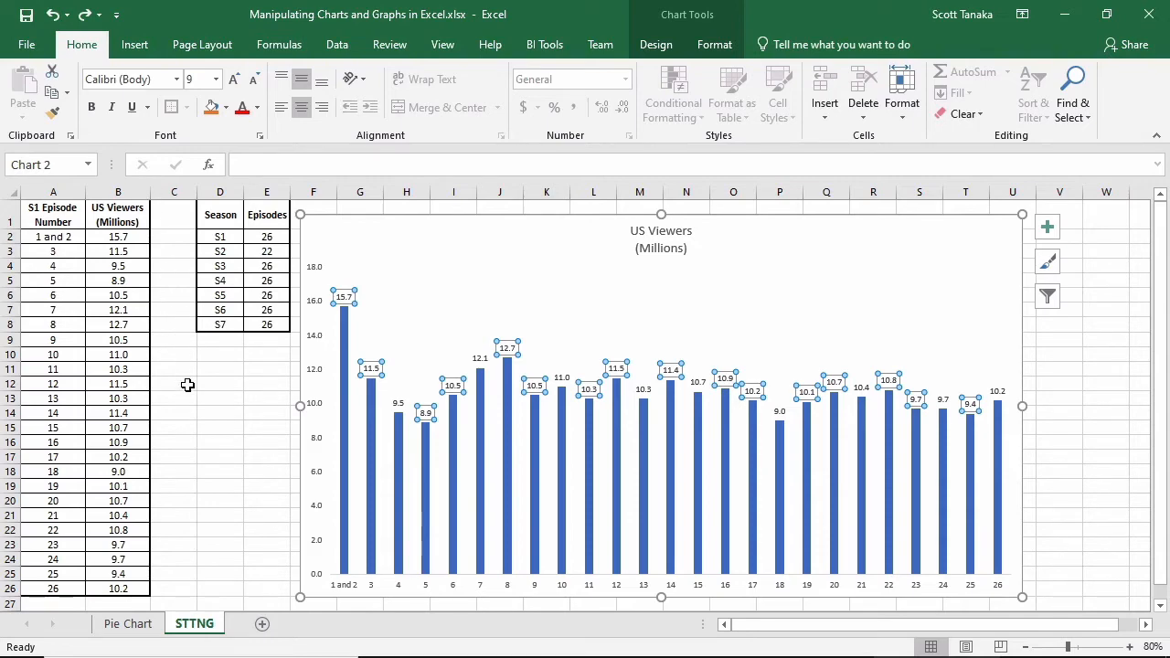
click(187, 384)
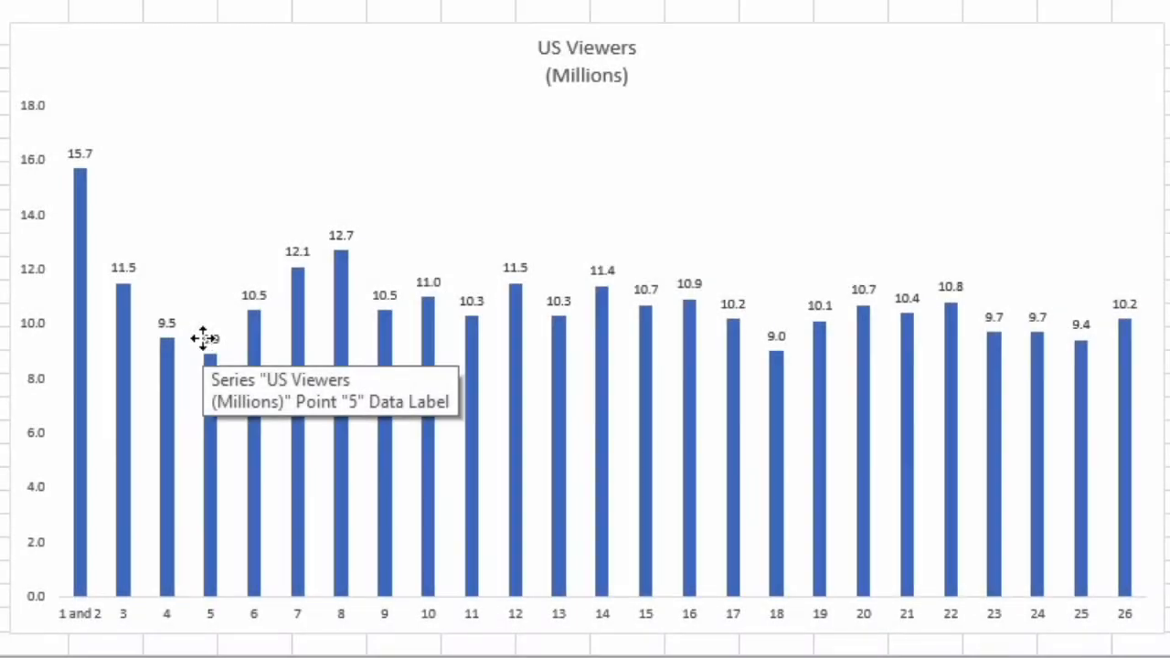
Step: Make only the episode 5 data label bold at font size 24 and move it up, clear of the neighbouring labels
click(205, 338)
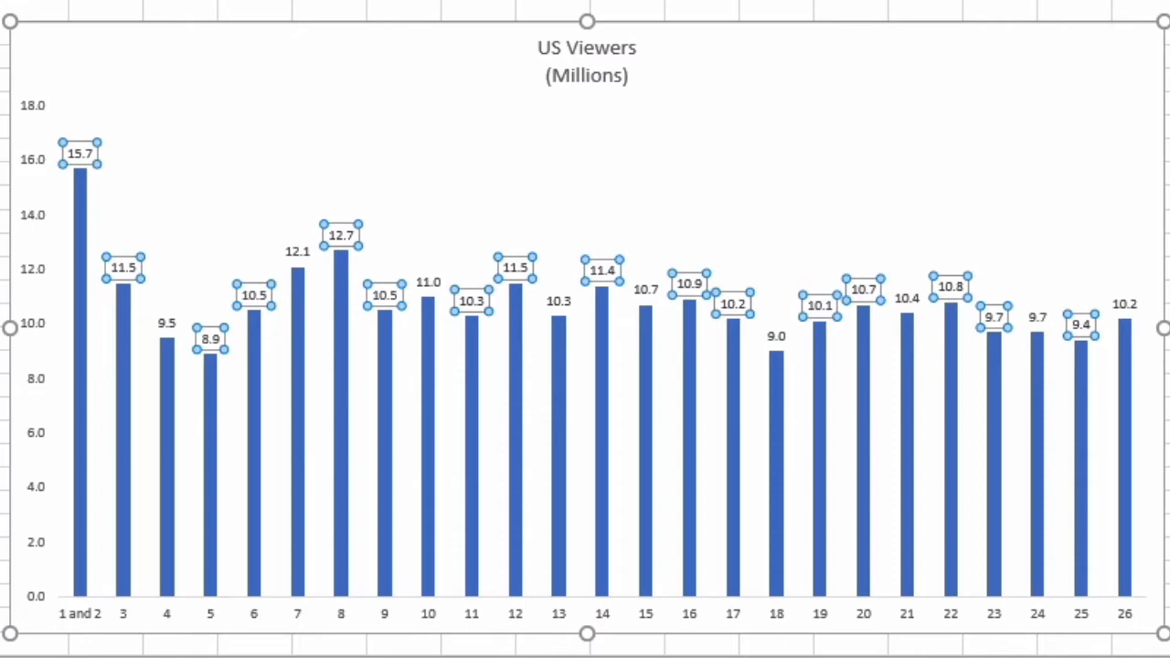
click(203, 340)
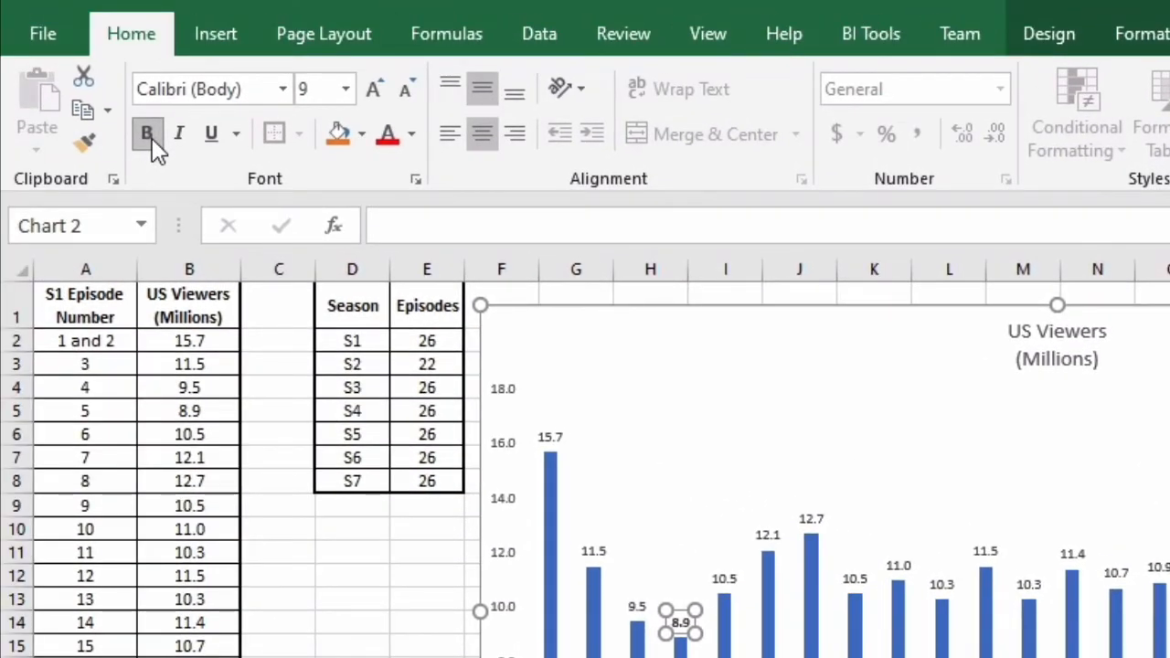
click(345, 89)
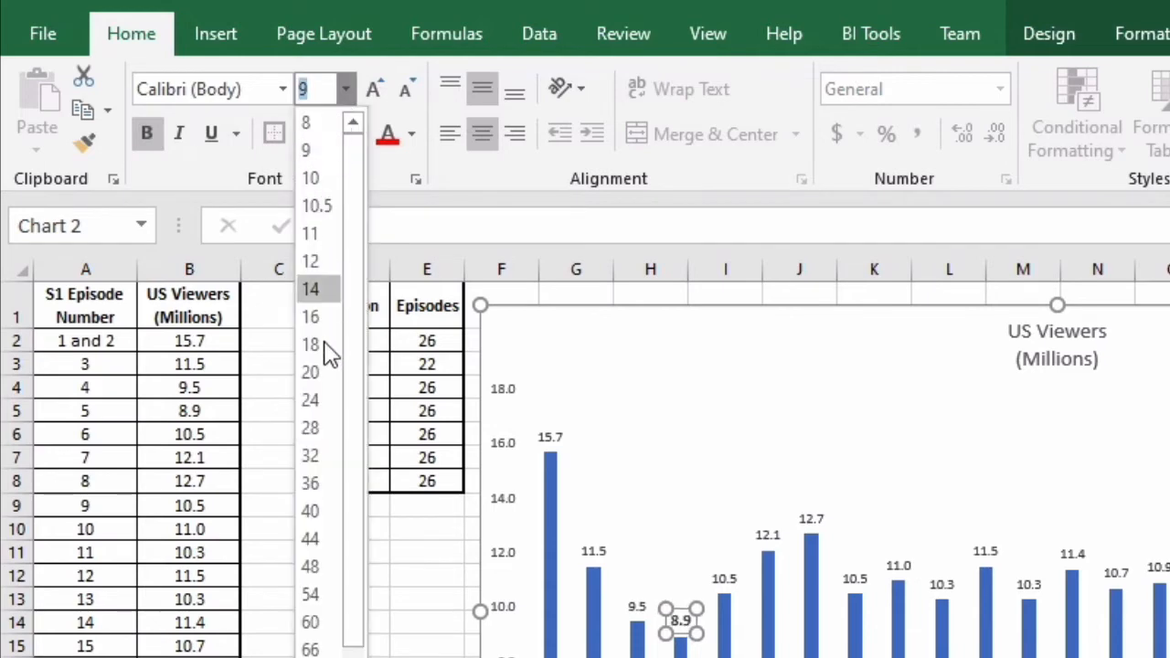
click(324, 400)
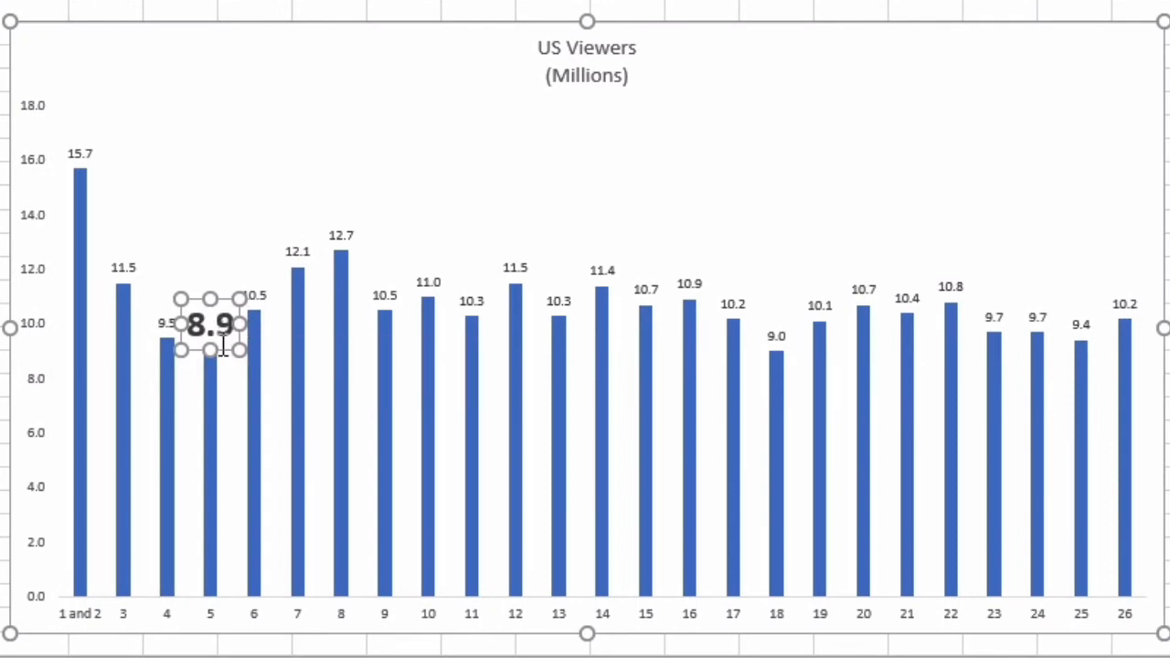
drag(218, 334, 220, 179)
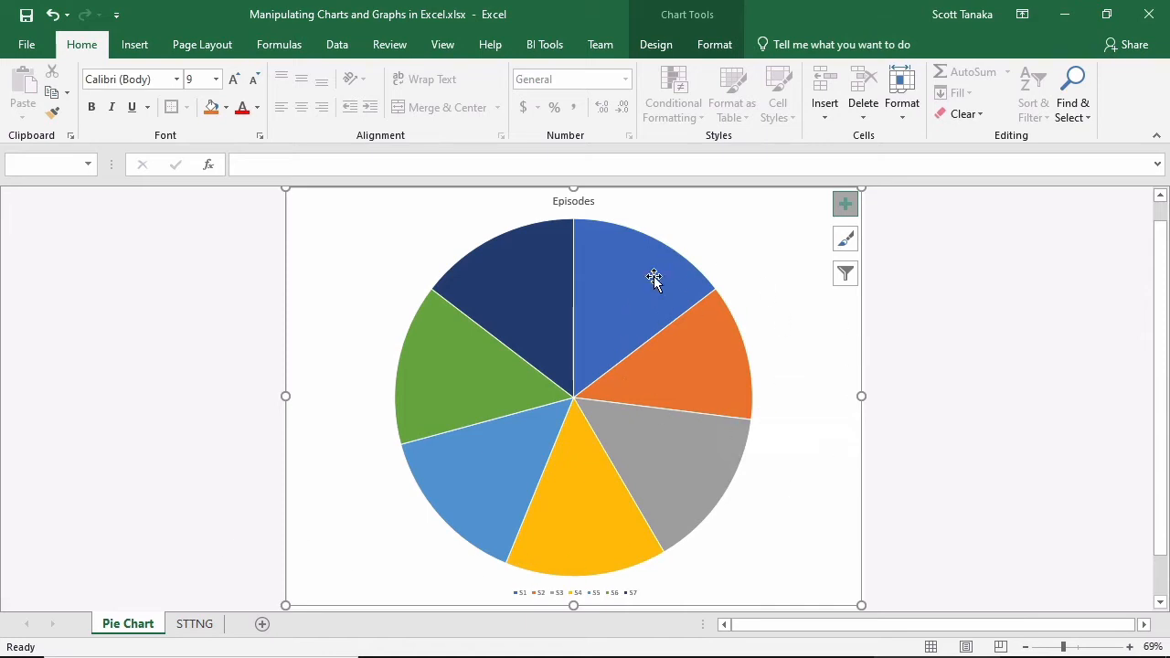
Step: Select only the orange S2 slice of the Episodes pie chart and pull it out from the rest of the pie
mouse_move(649, 443)
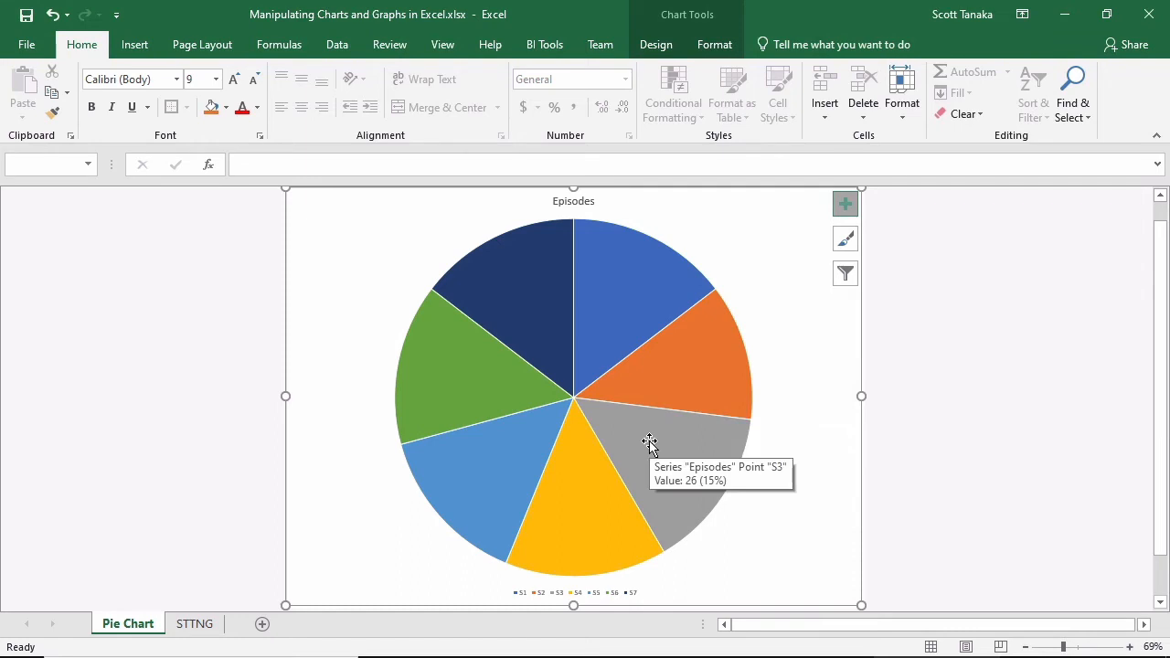
mouse_move(492, 466)
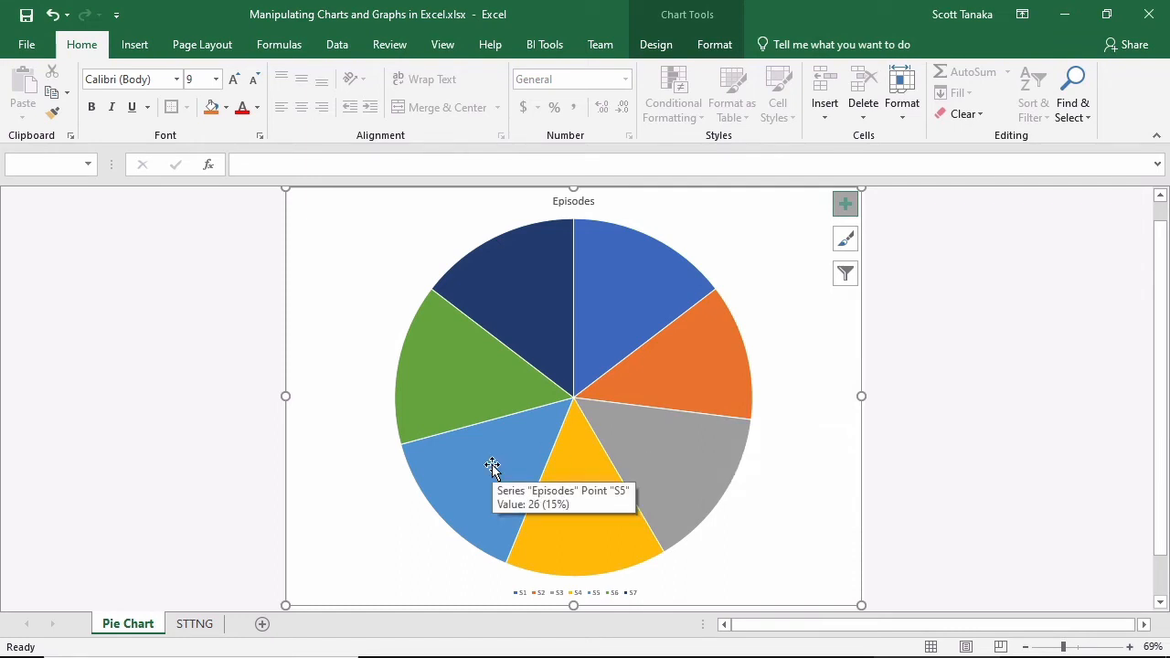
click(491, 466)
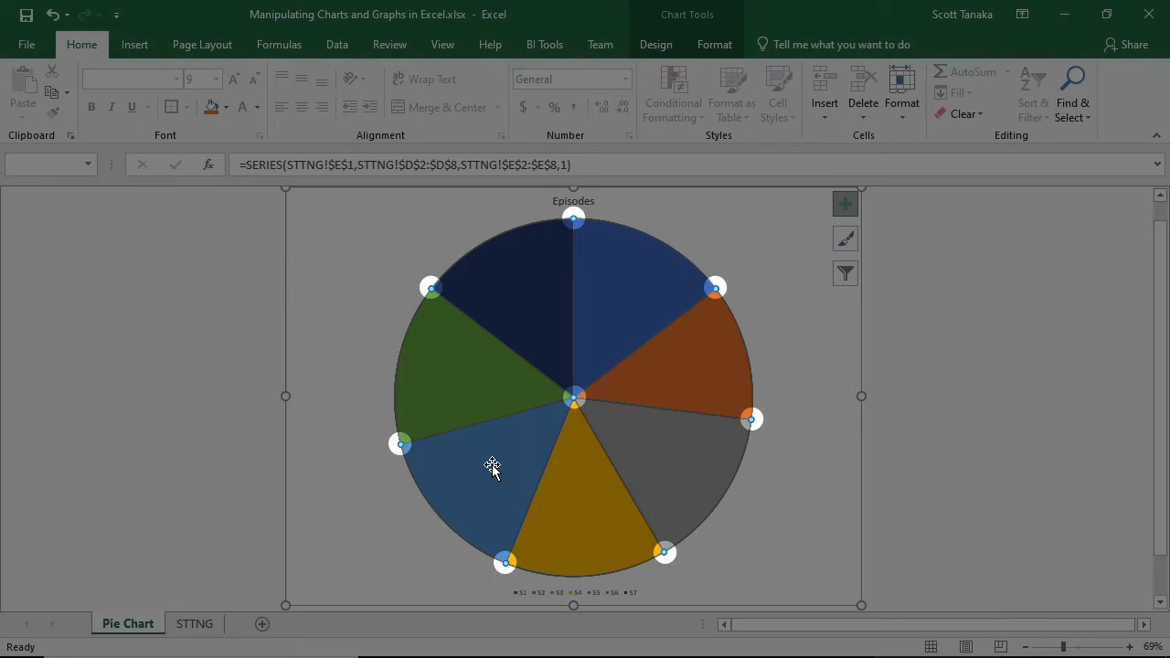
click(713, 352)
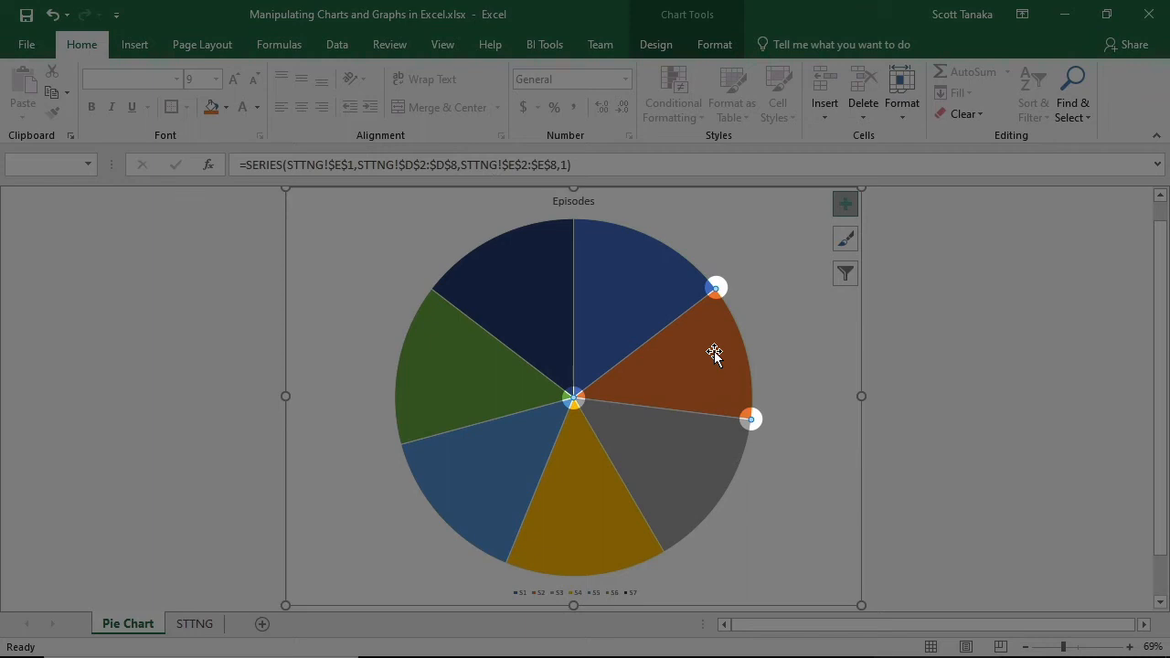
mouse_move(708, 358)
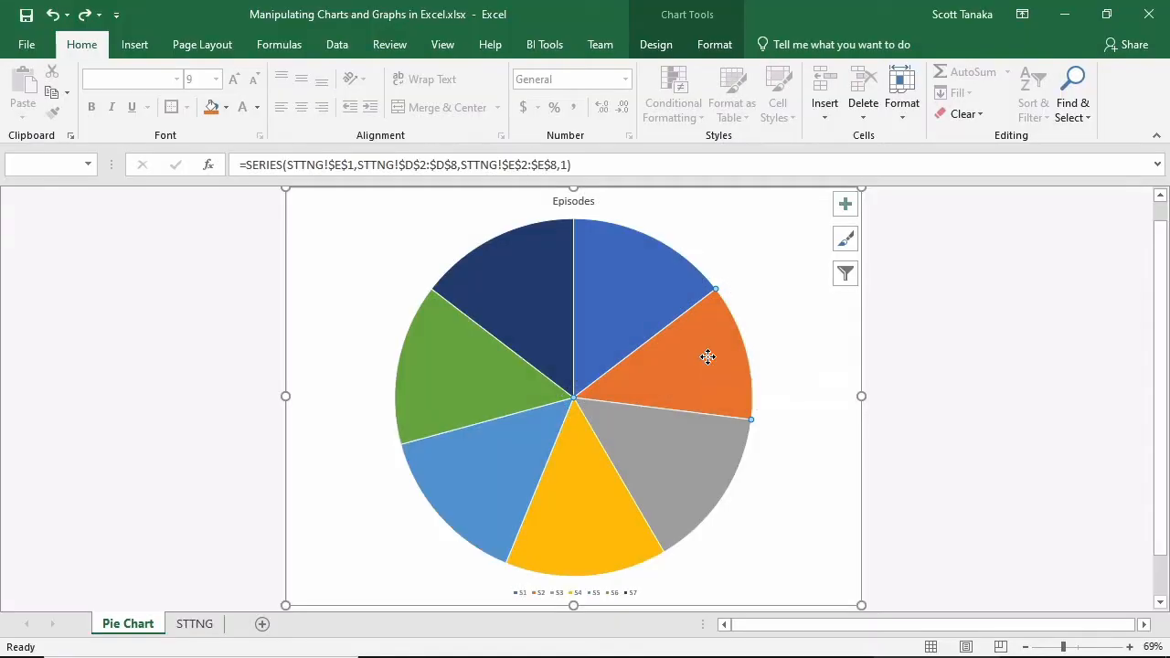
drag(707, 357, 749, 349)
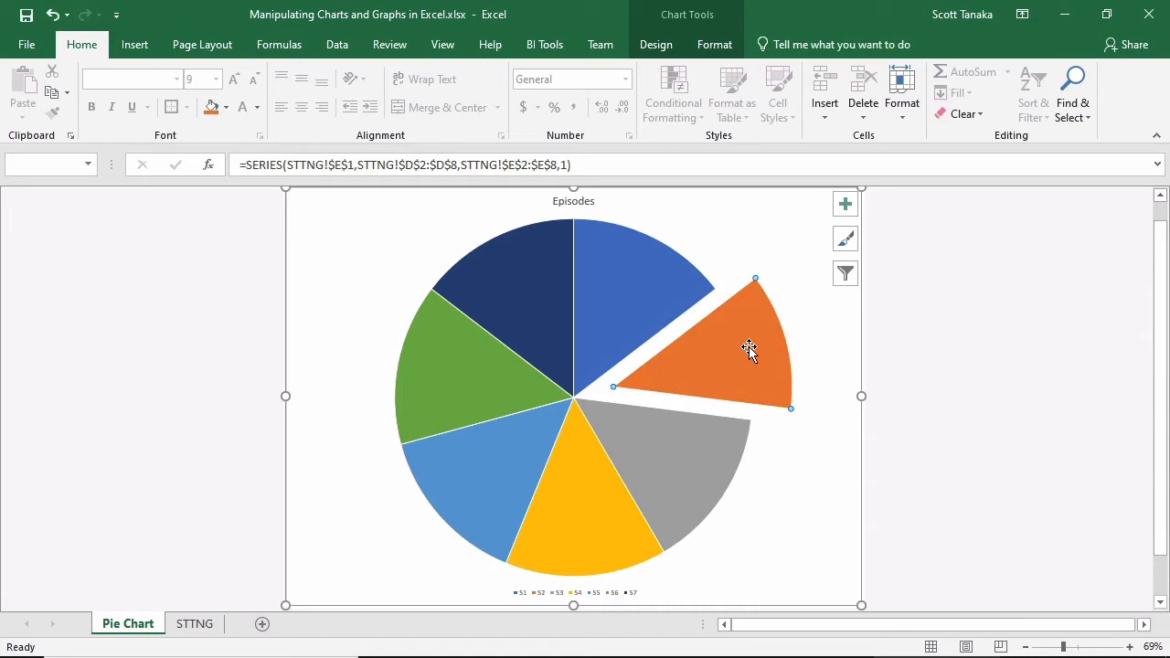
Step: Add a data label to the S2 slice only, placed outside the slice, and deselect the pie chart
click(663, 46)
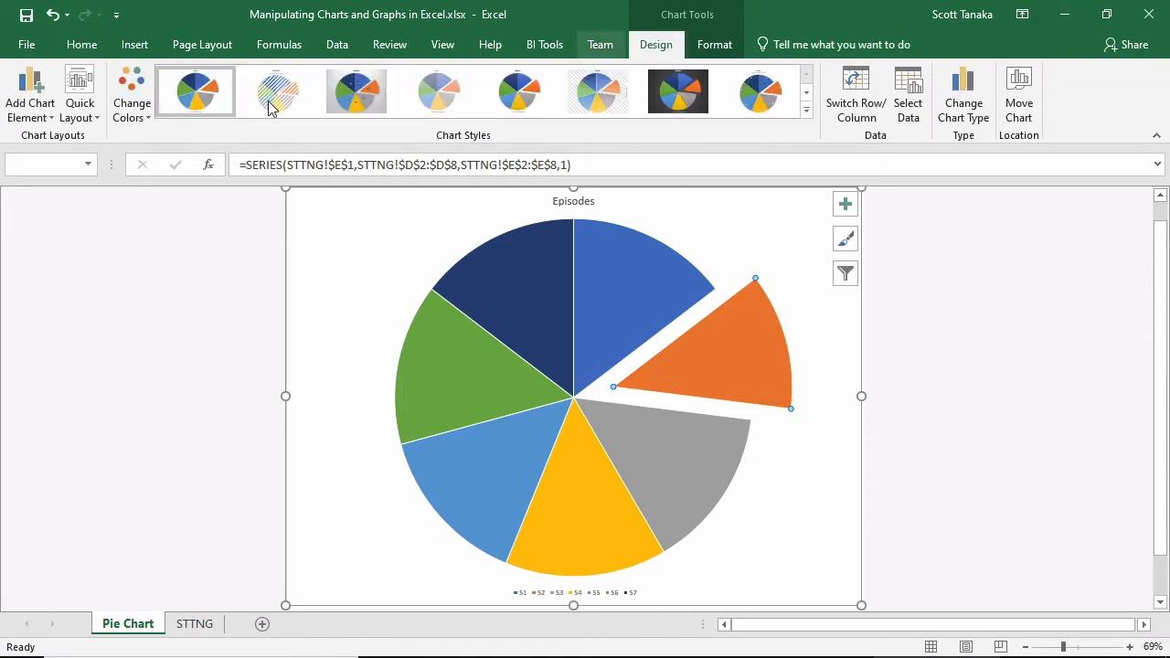
click(22, 124)
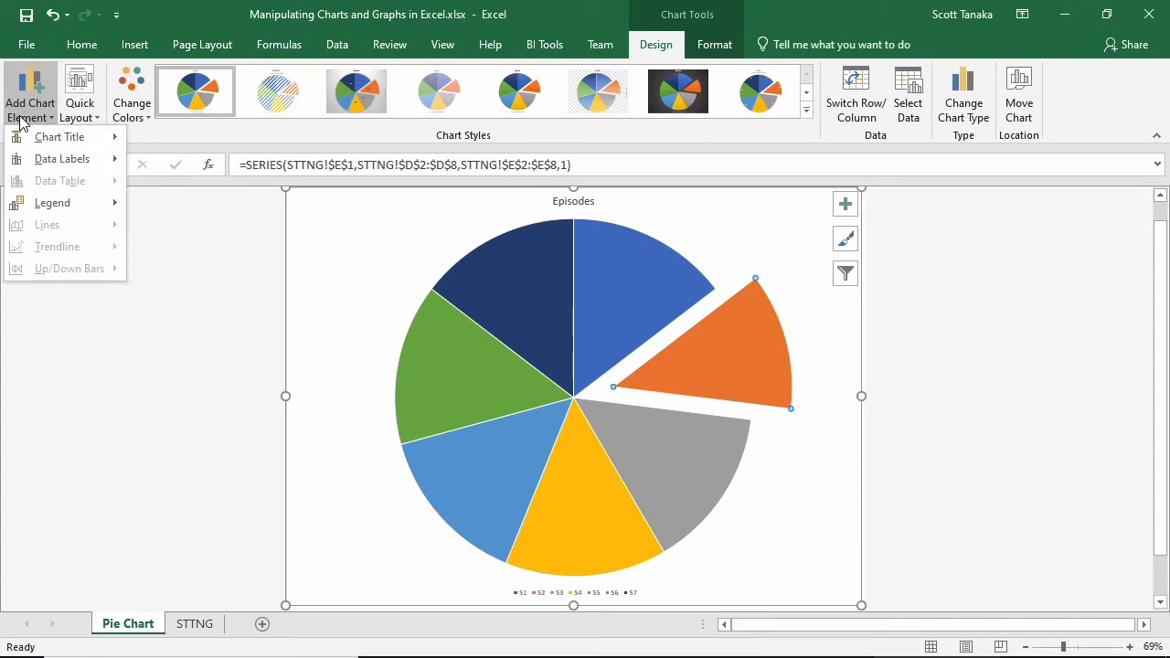
mouse_move(64, 161)
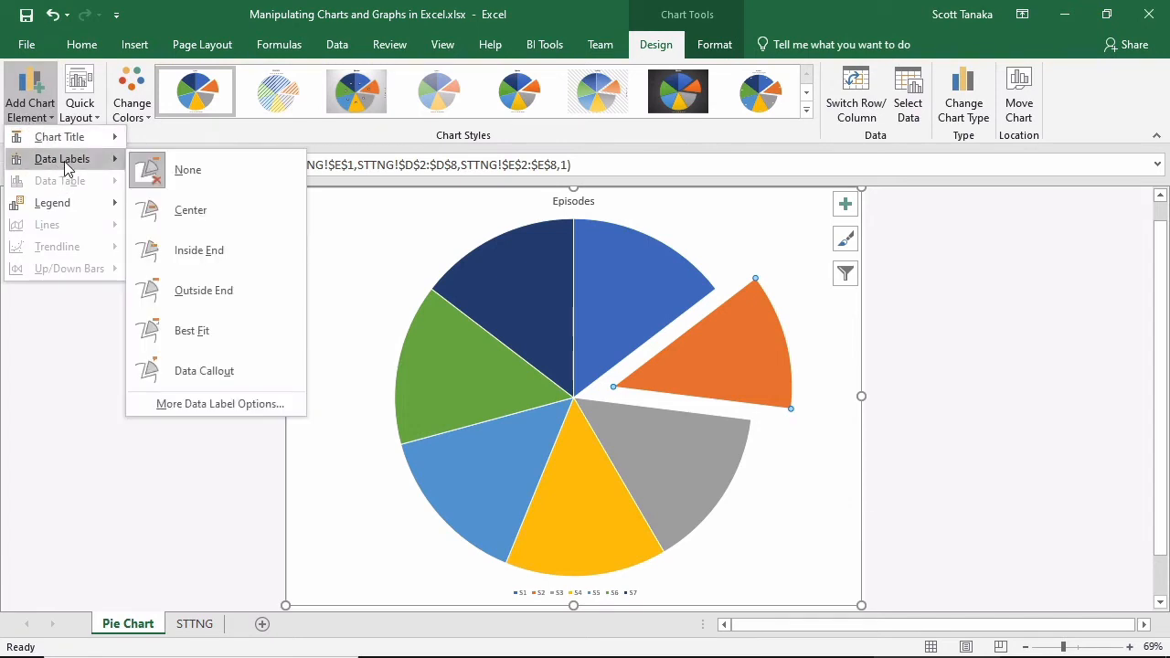
click(211, 293)
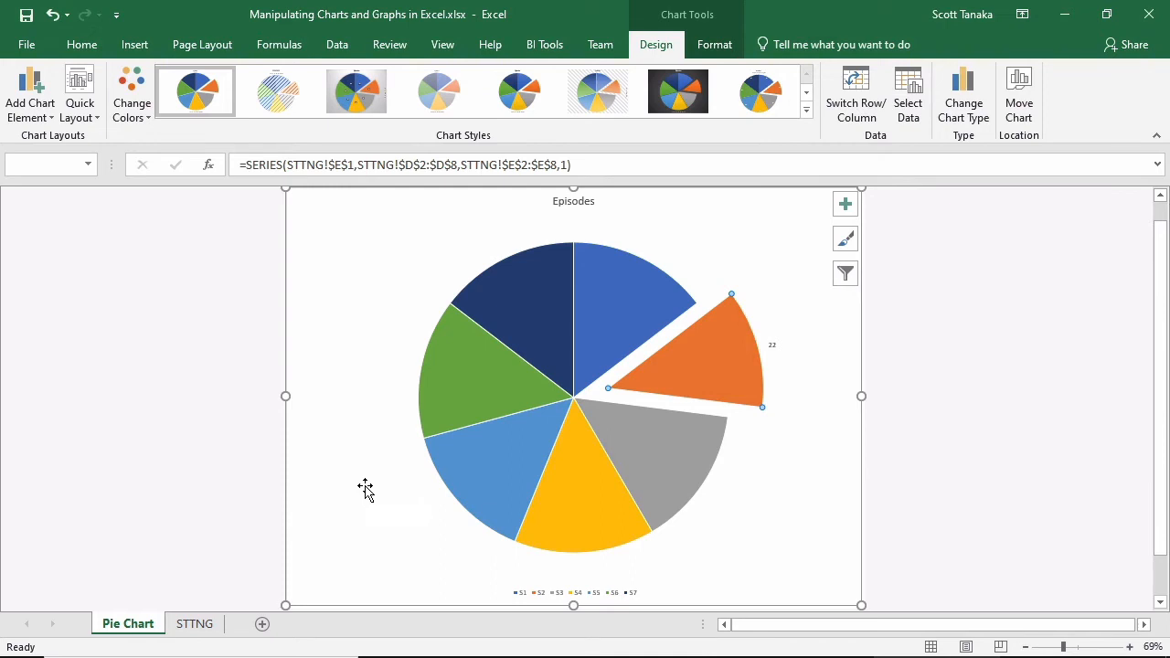
click(660, 300)
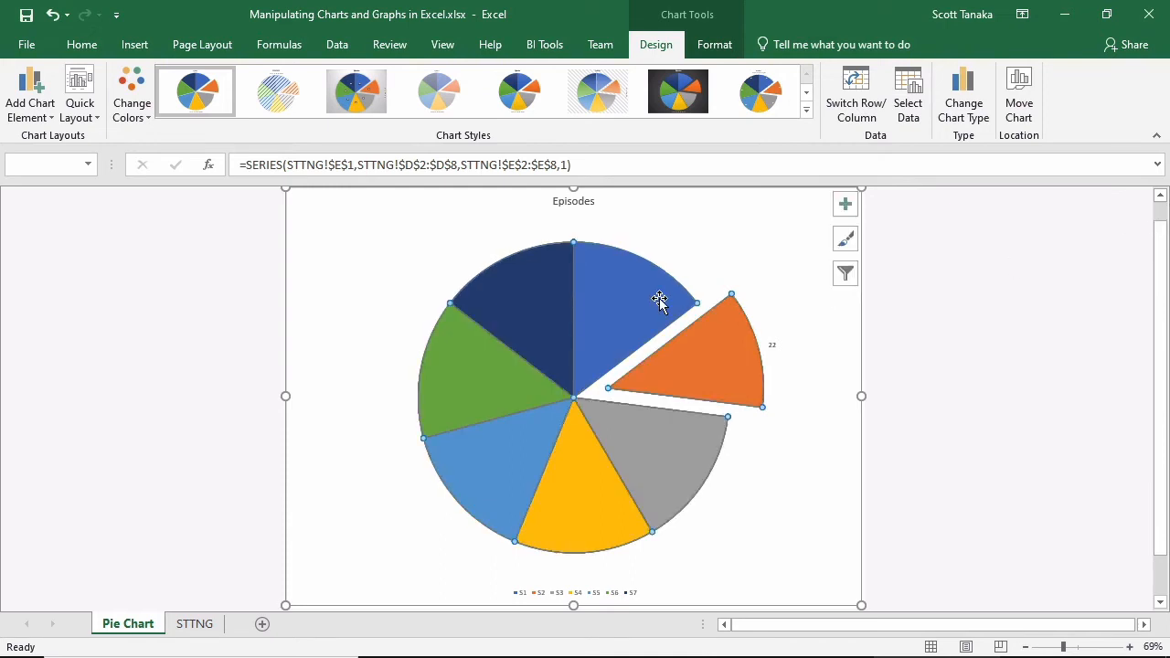
click(113, 400)
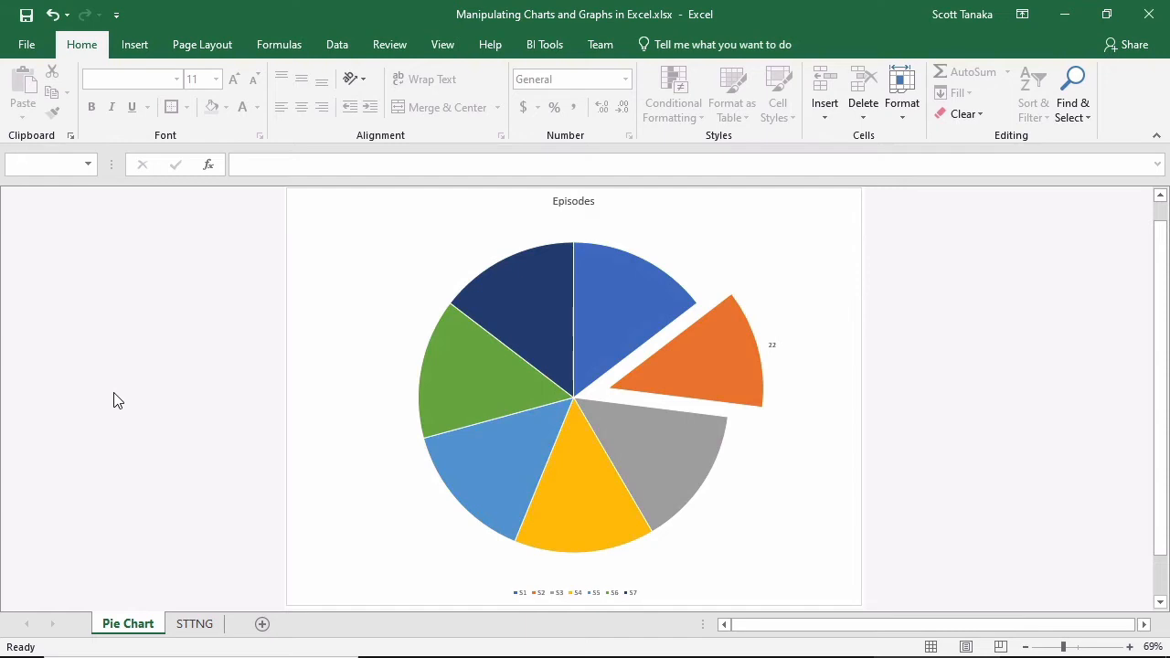
Step: Move the legend to the left side of the Episodes pie chart
click(367, 373)
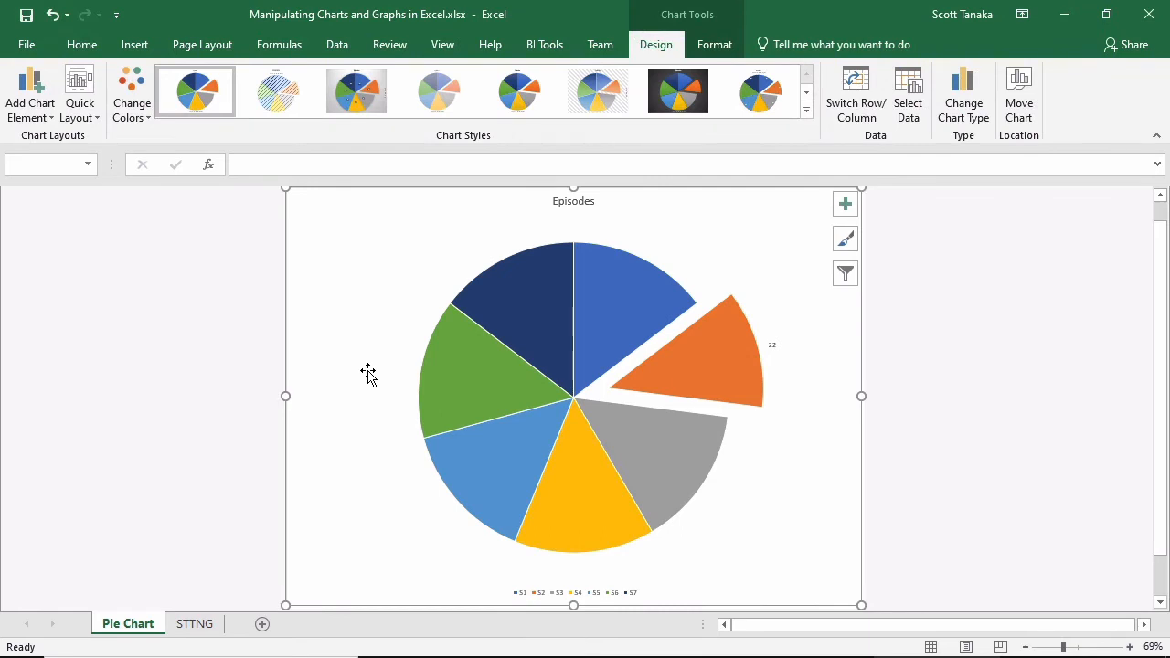
click(47, 121)
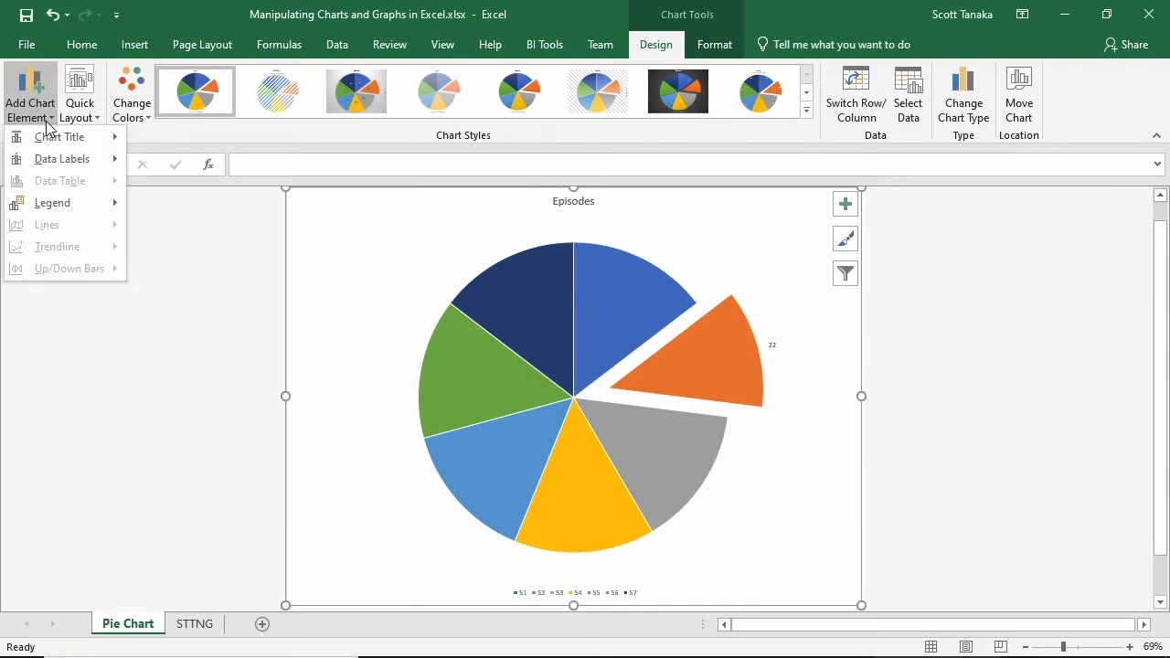
mouse_move(77, 143)
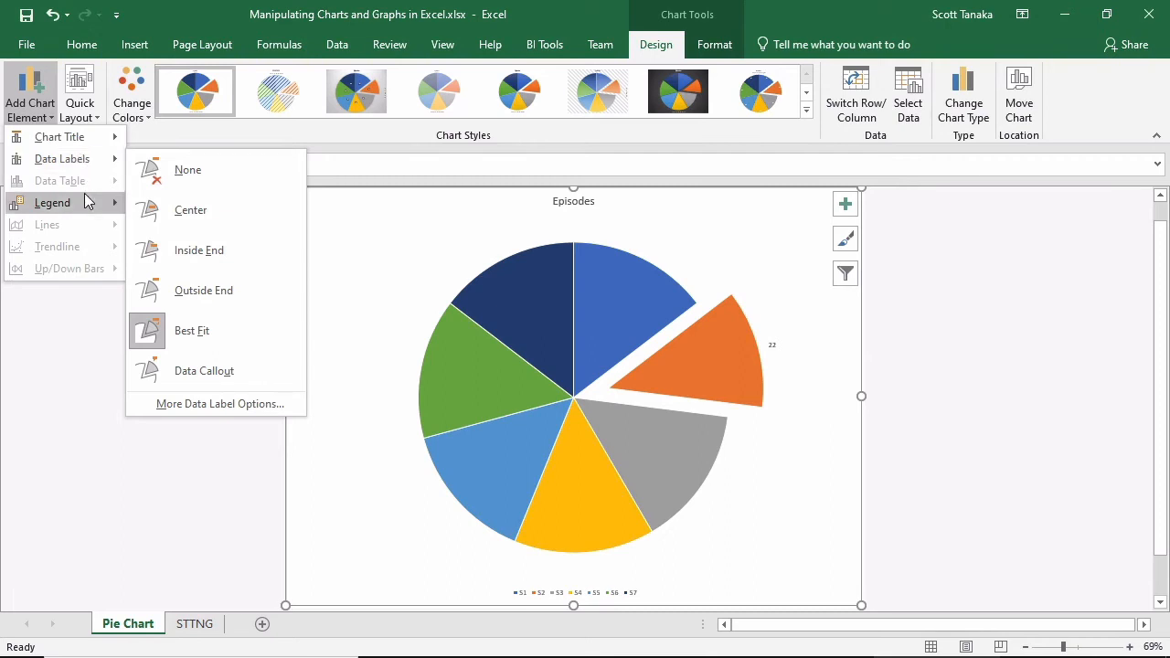
mouse_move(85, 198)
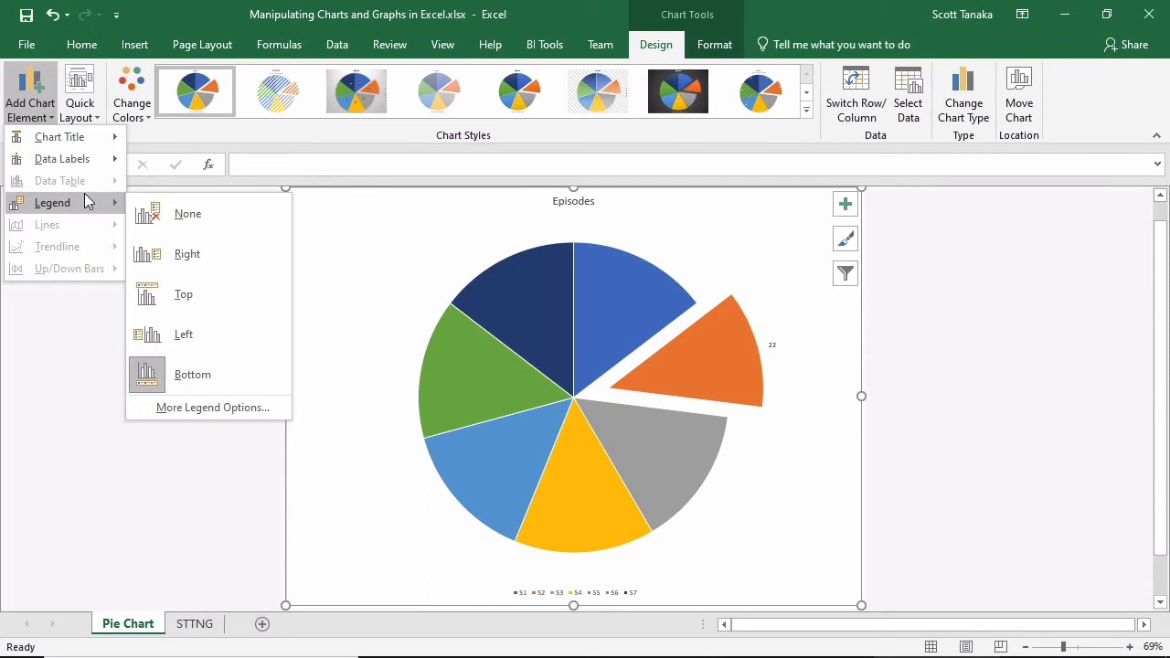
click(183, 335)
click(217, 331)
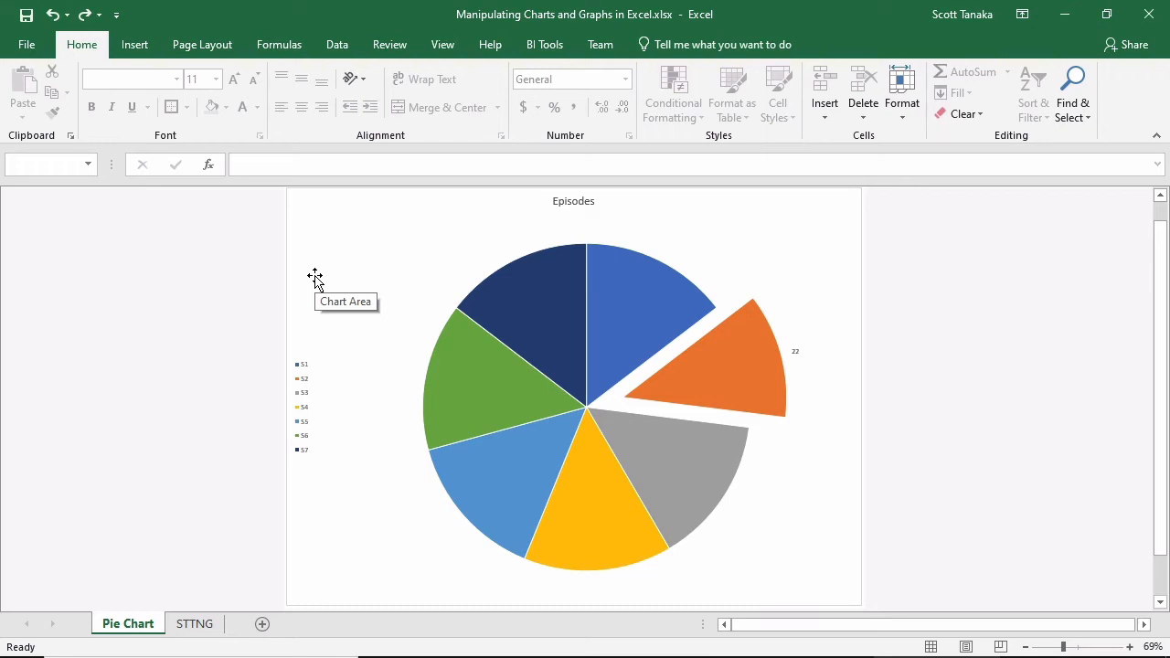
Step: Change the pie chart's title to "Only season 2 had 22 episodes" and close the title formatting options
double_click(573, 201)
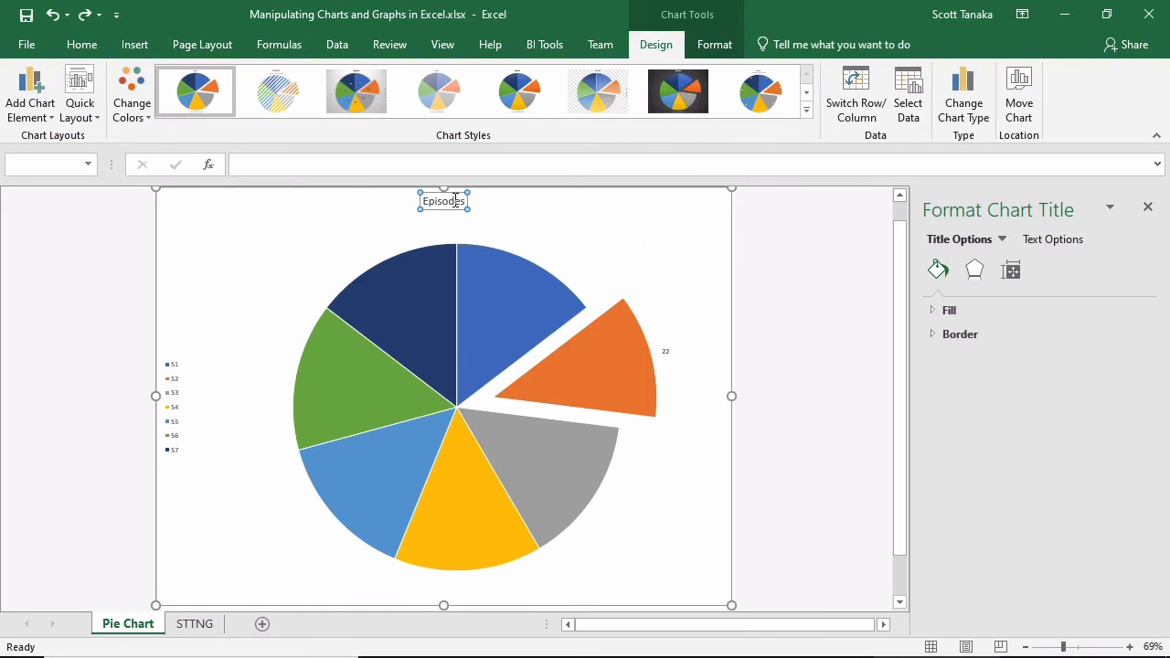
double_click(457, 203)
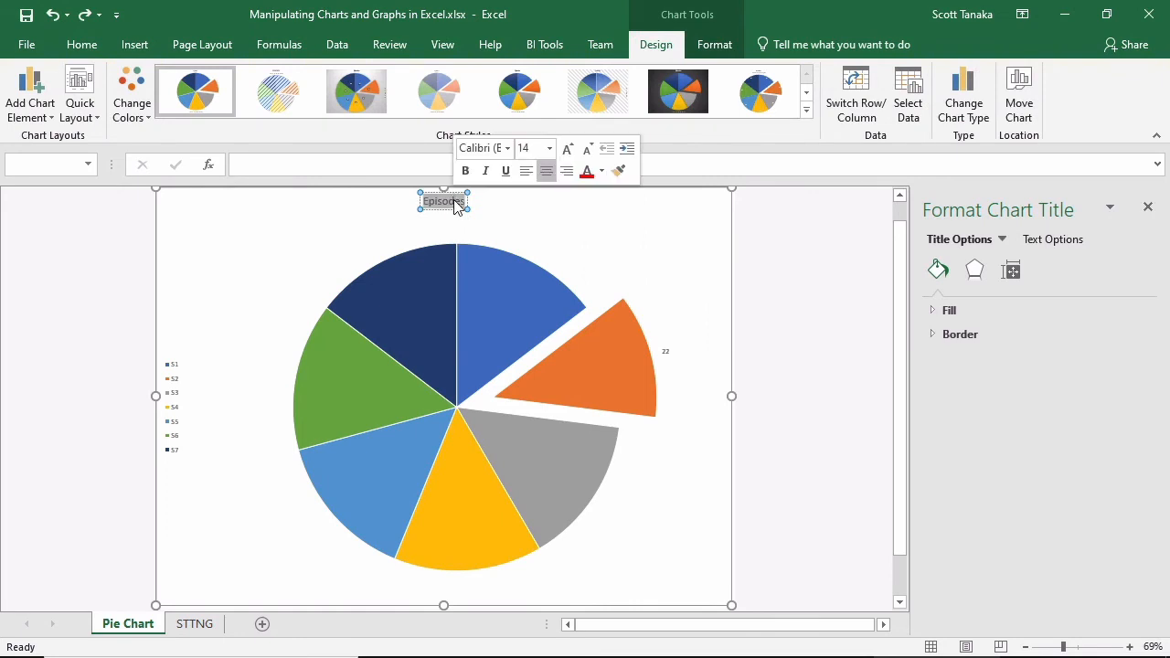
text(Only)
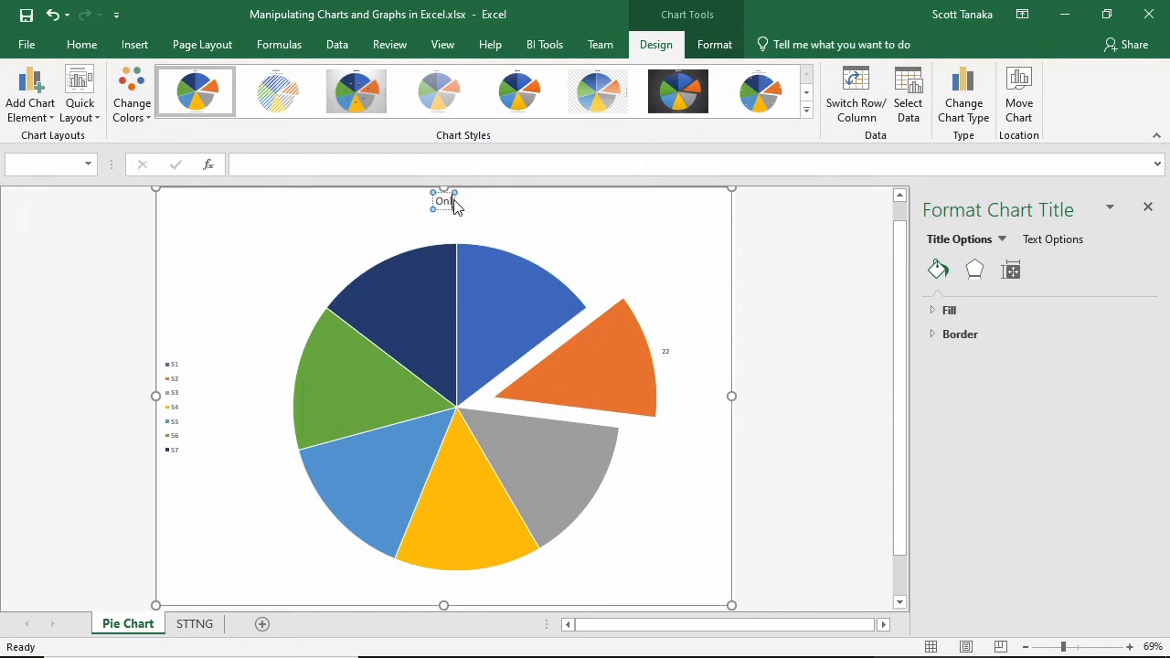
text( season)
text(2)
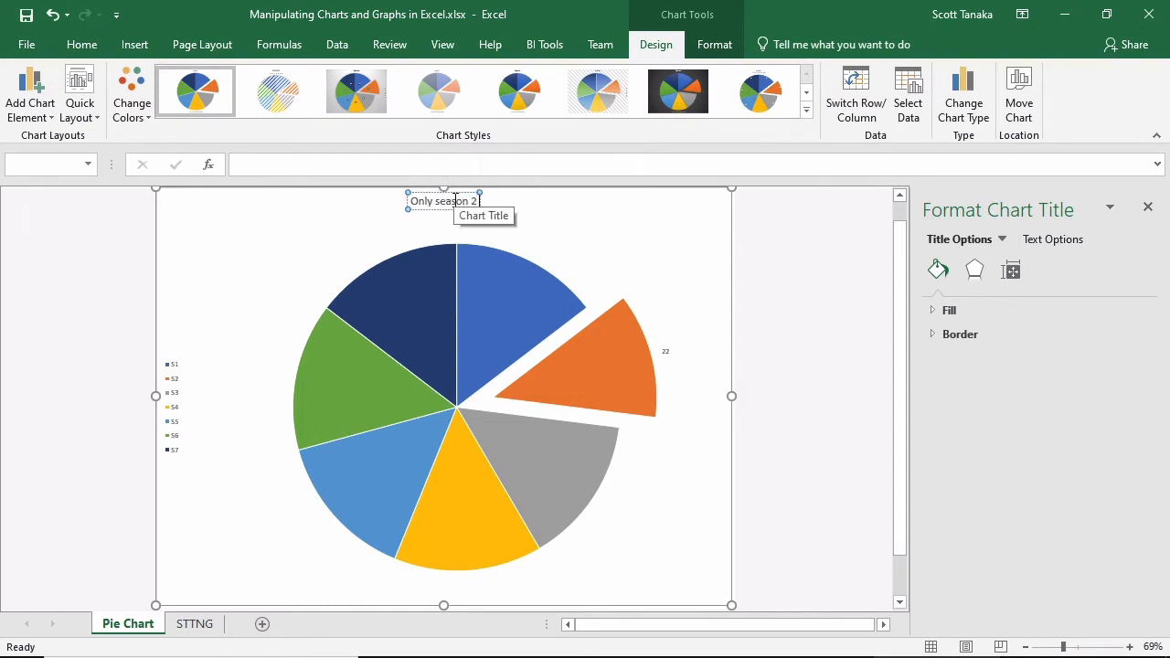
text( had 22 episodes)
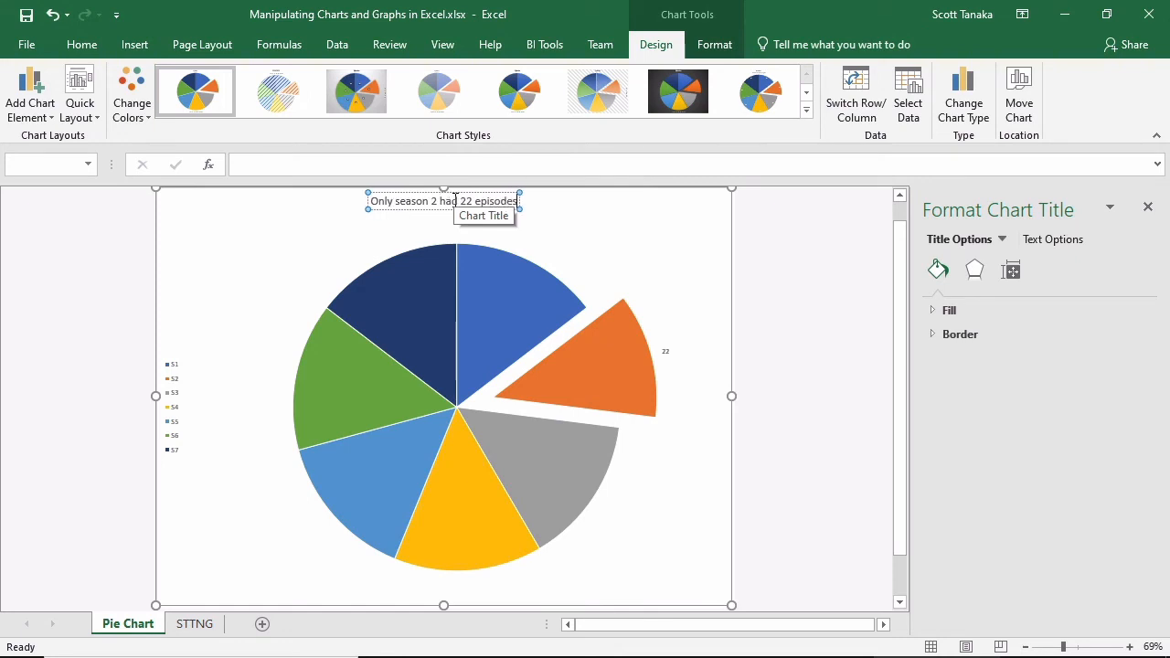
click(811, 226)
click(1148, 207)
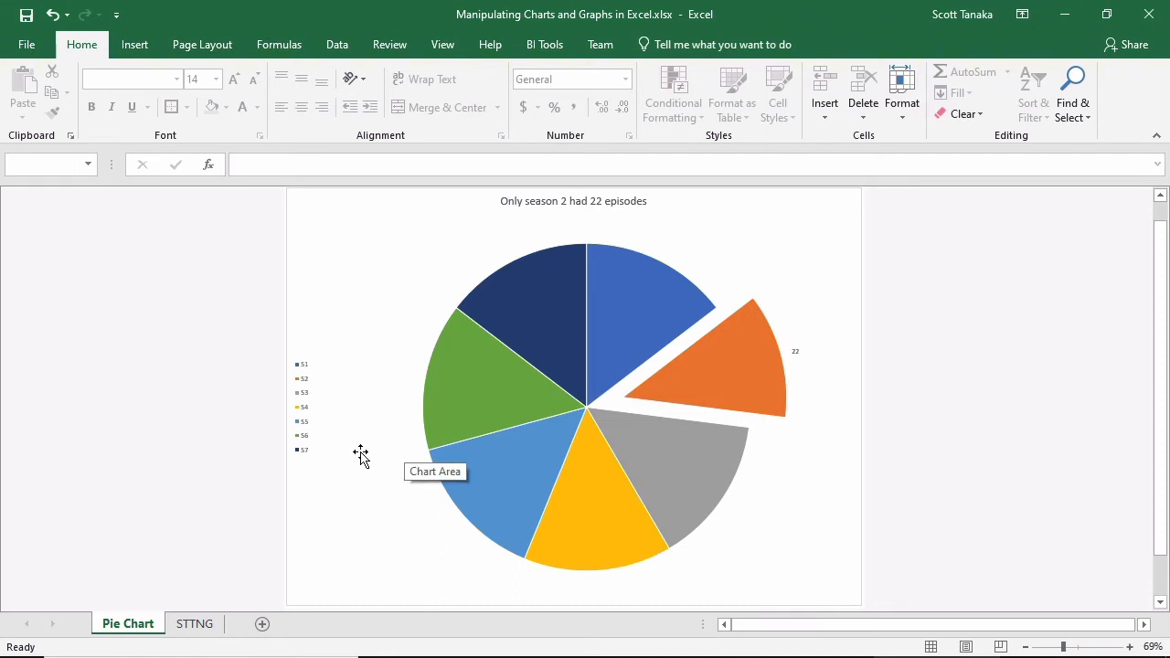
Step: Widen the pie chart's legend toward the pie and set its font size to 18
click(305, 440)
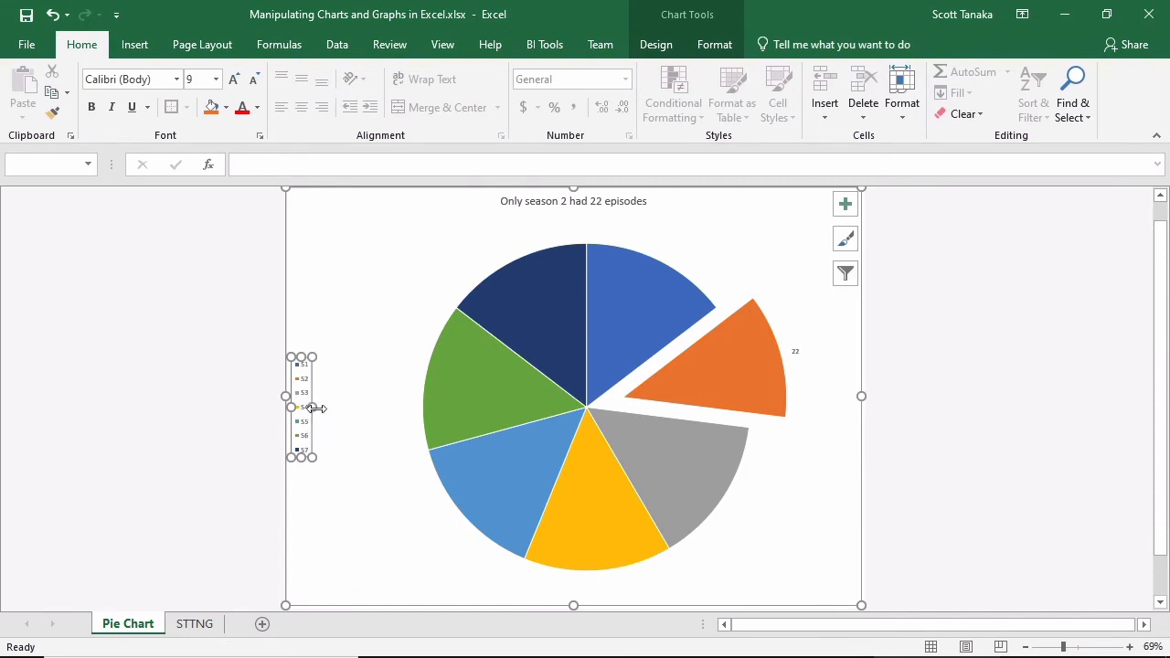
drag(312, 406, 380, 406)
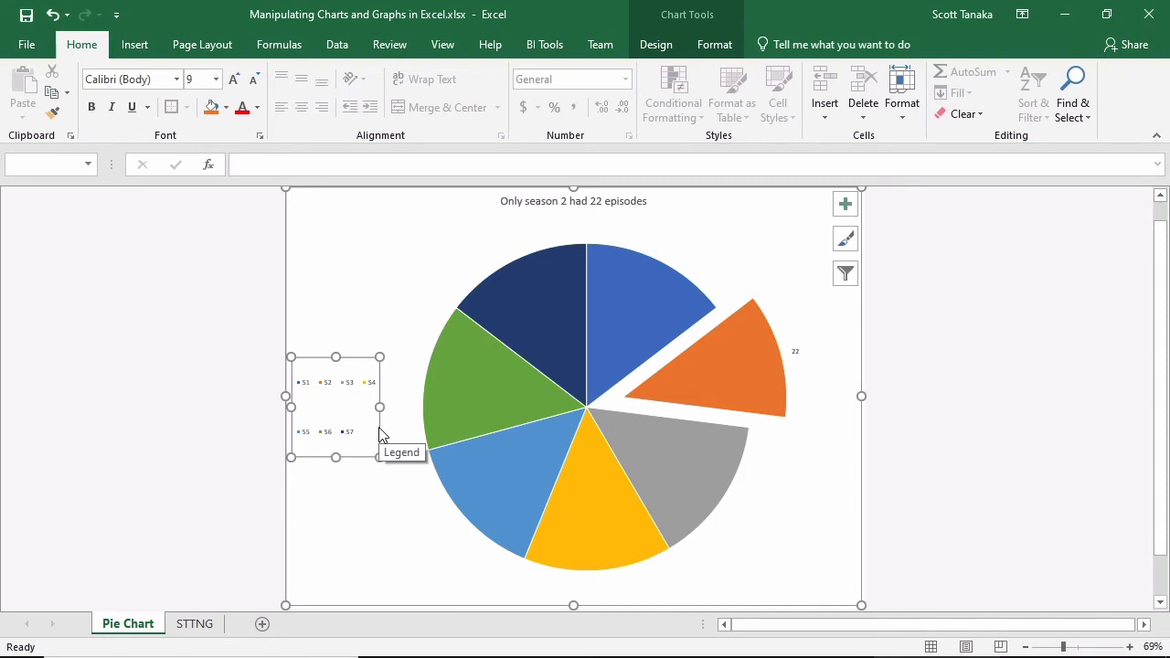
click(217, 79)
click(206, 239)
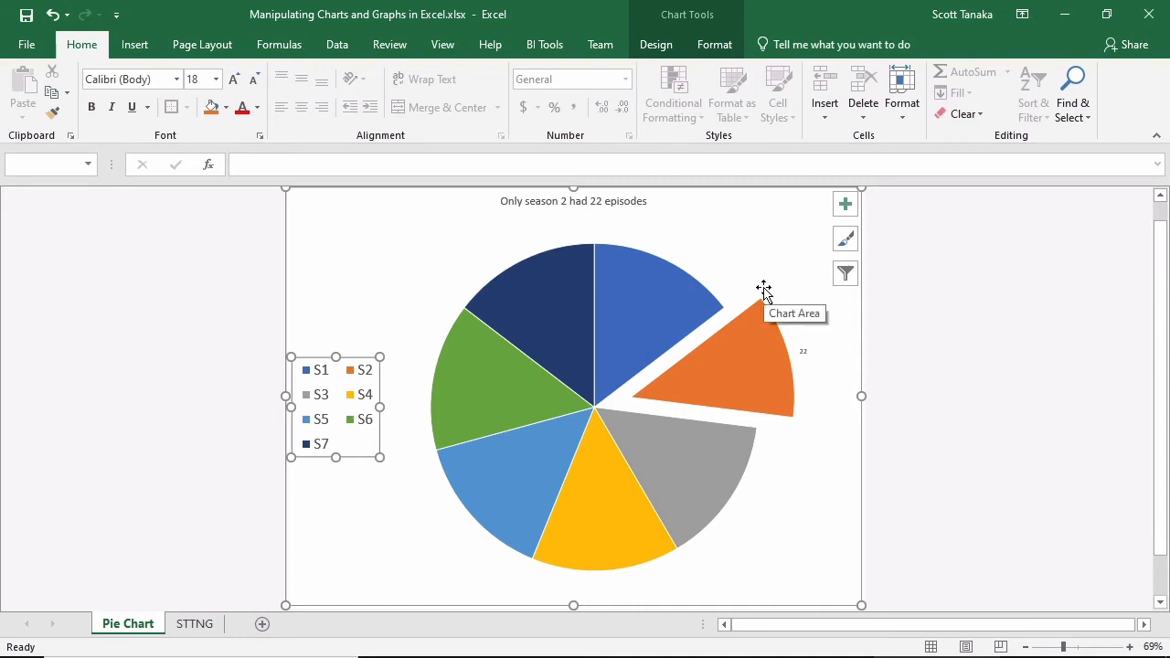
Step: Make the S2 slice's data label bold and set its font size to 24
click(804, 351)
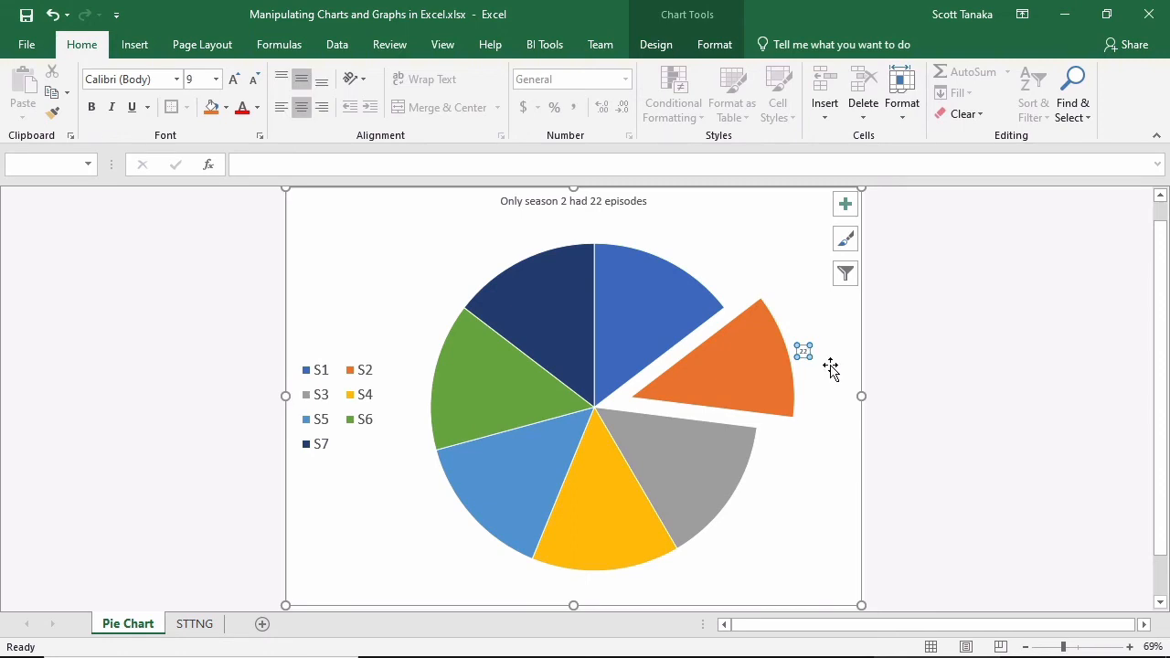
click(94, 108)
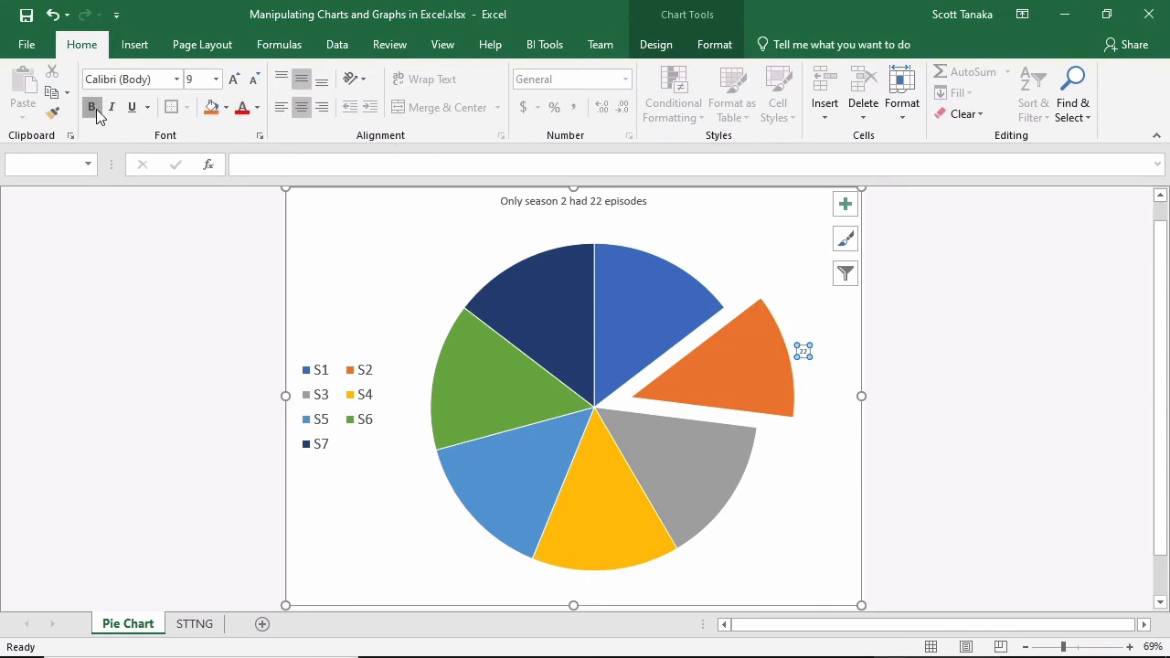
click(215, 81)
click(200, 272)
Step: Set the pie chart title's font size to 28
click(521, 202)
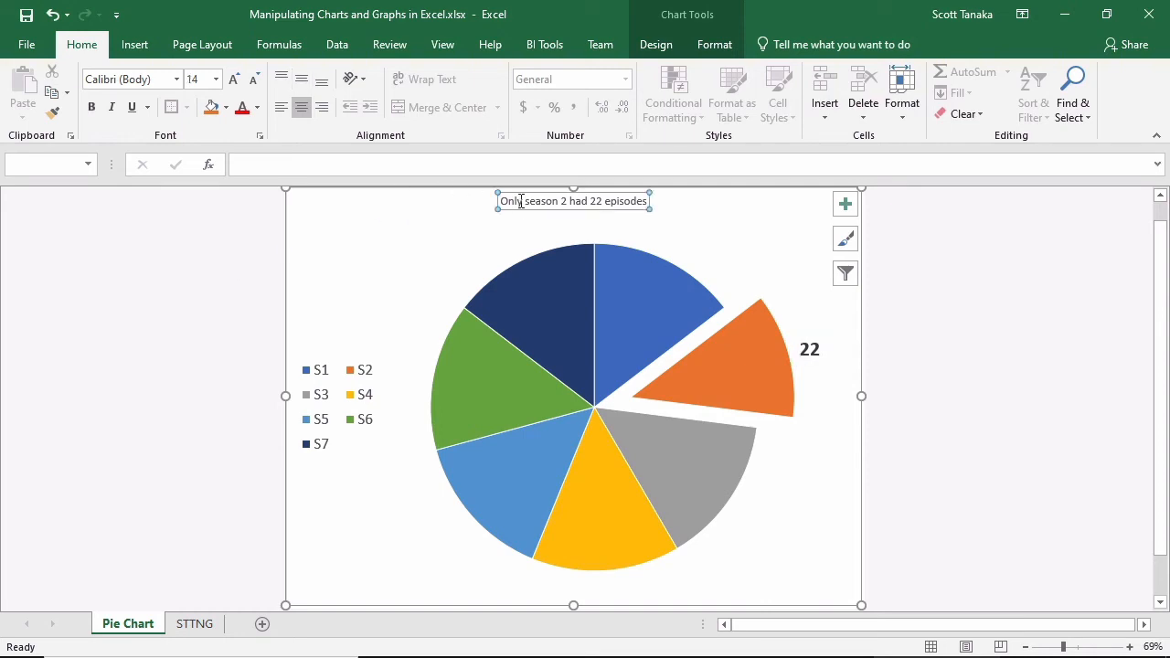
click(217, 80)
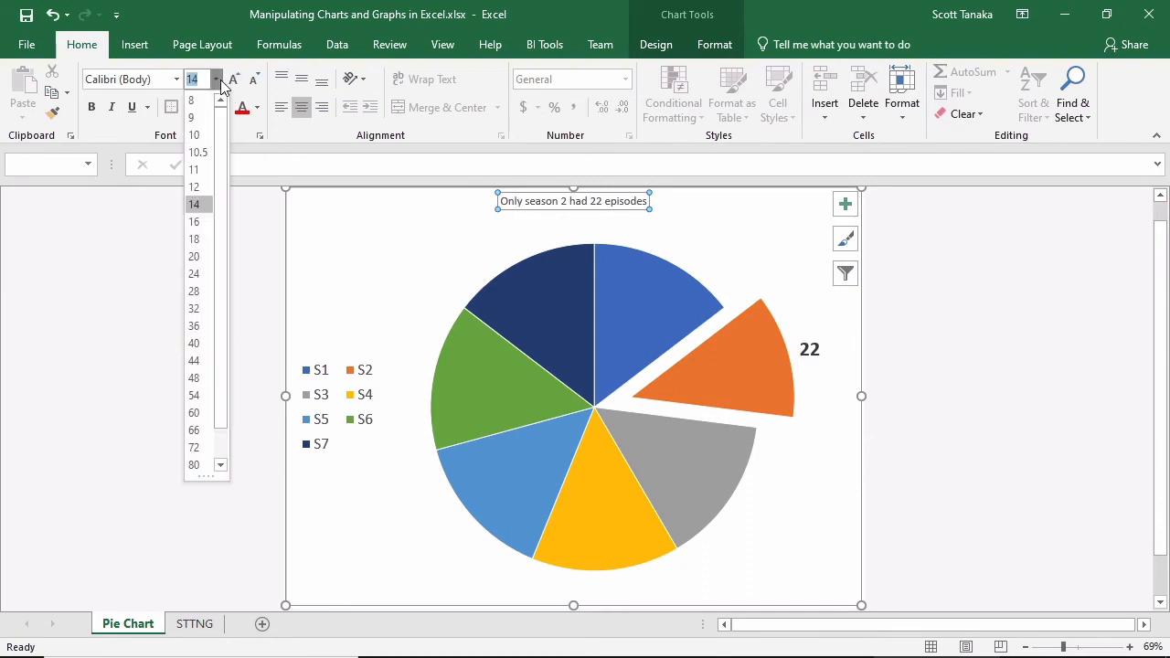
click(199, 294)
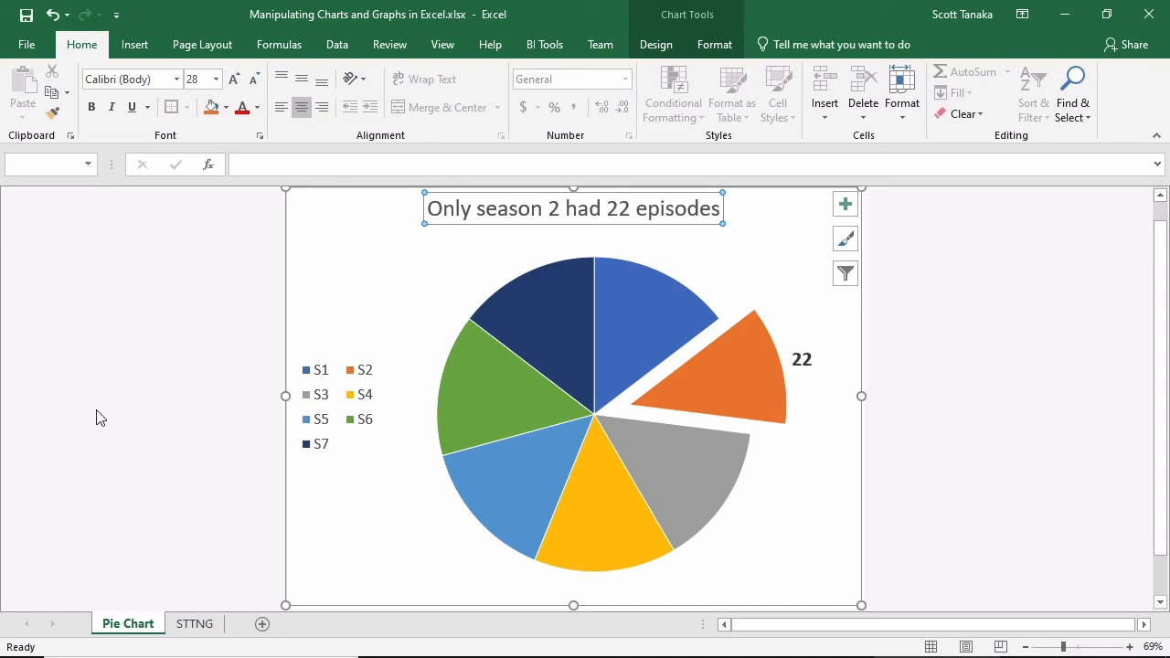
Step: Select only the S5 slice and check which chart elements can be chosen for formatting
click(505, 490)
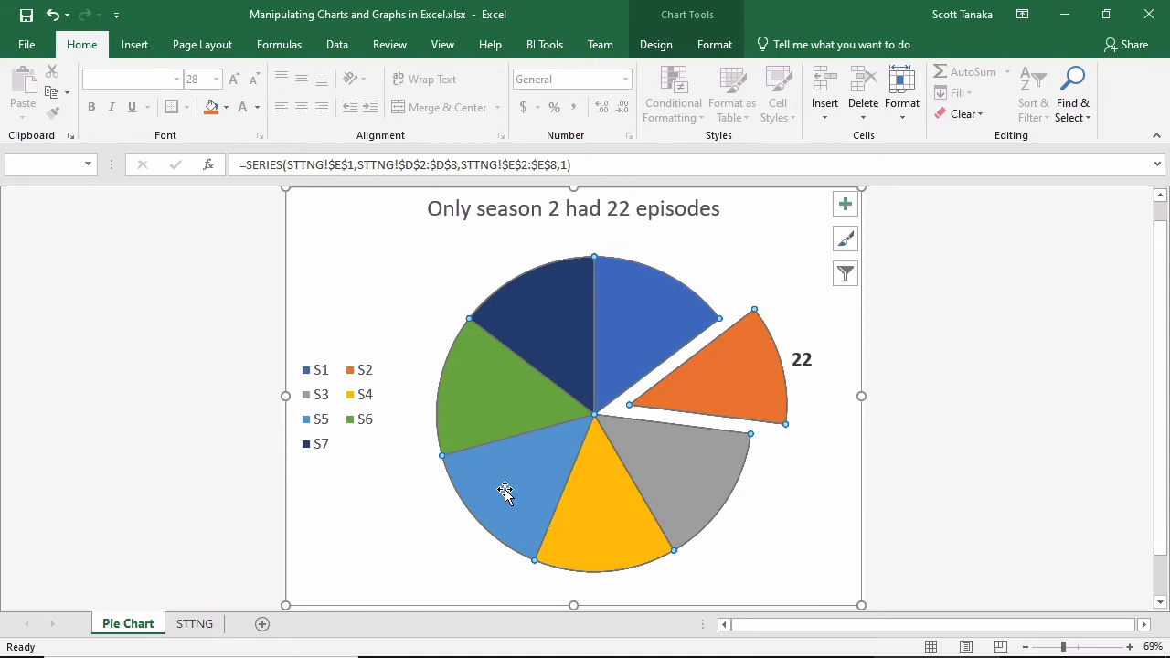
click(504, 490)
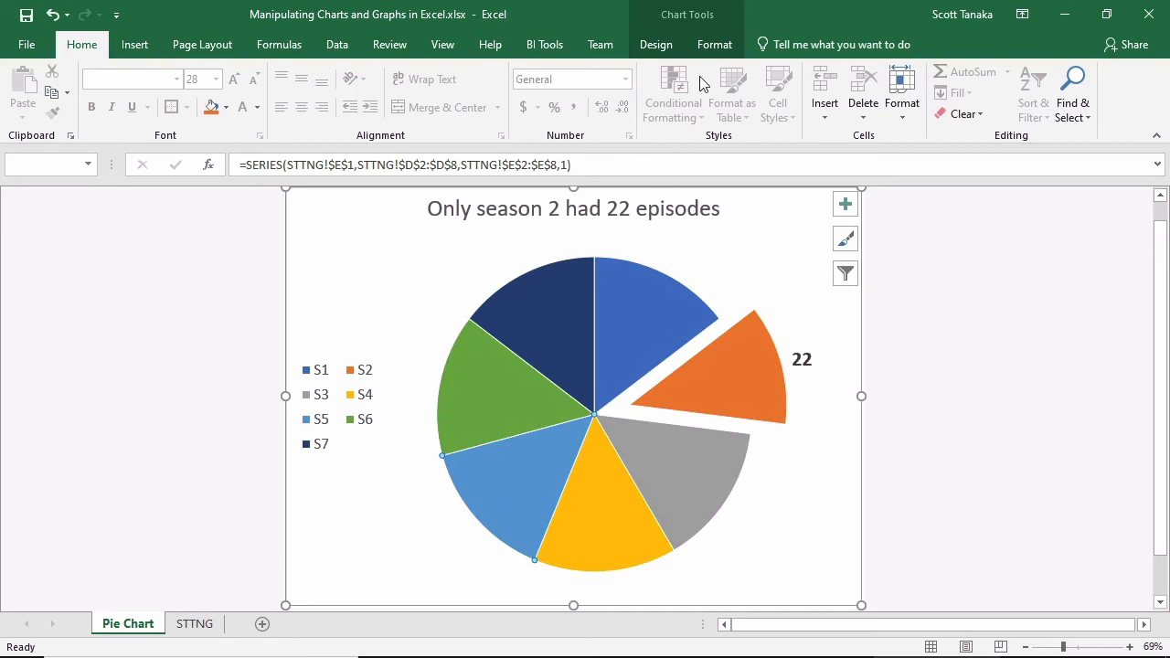
click(712, 47)
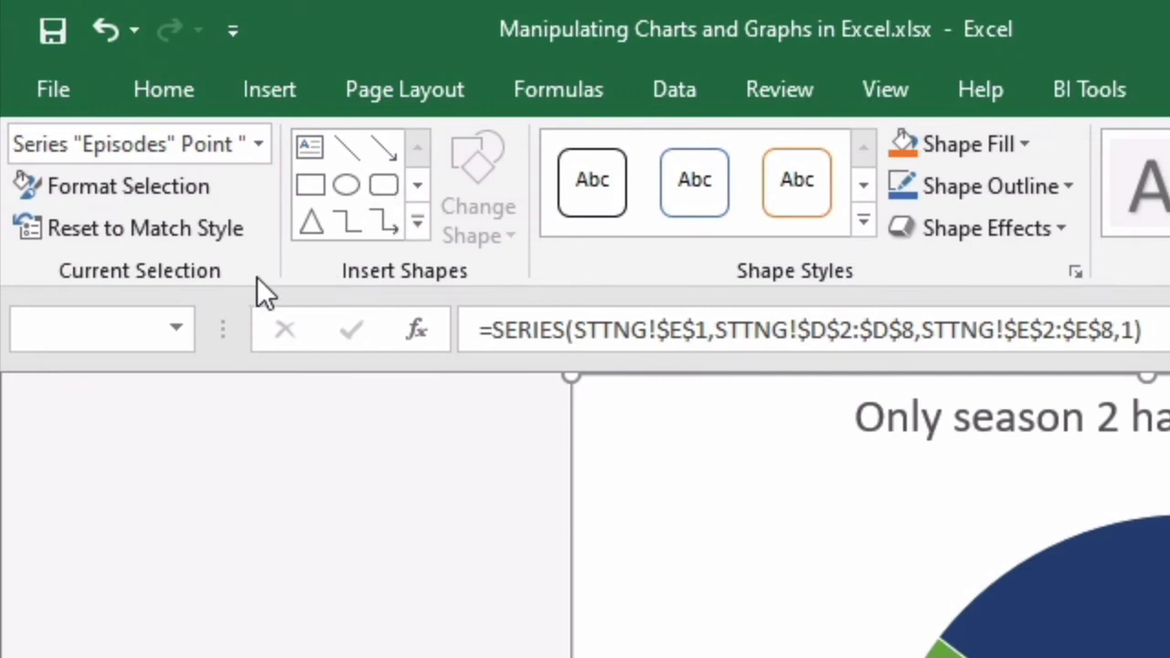
click(264, 147)
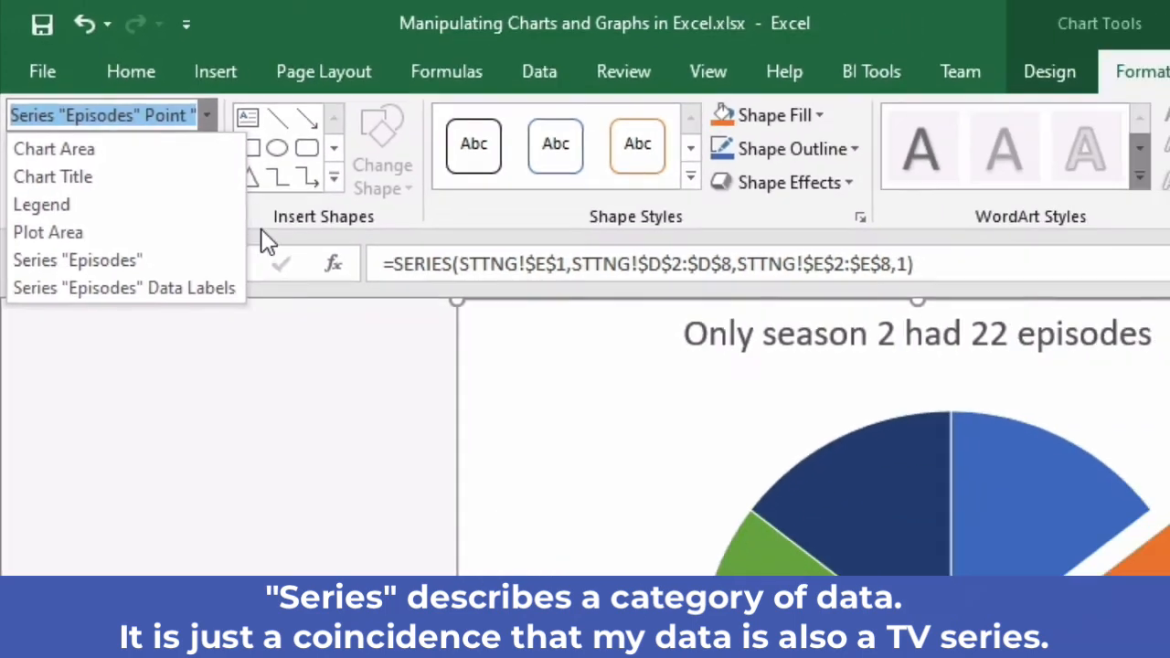
click(347, 493)
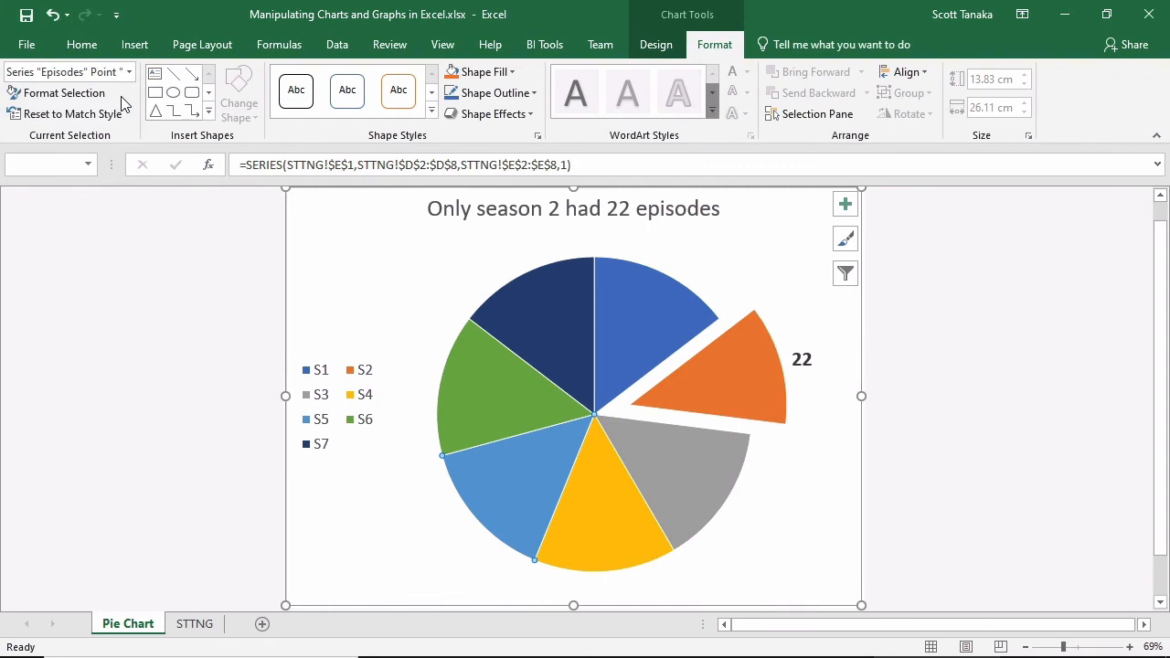
click(204, 368)
Step: Open the formatting options for the S5 slice alone and give it a solid red fill
click(532, 477)
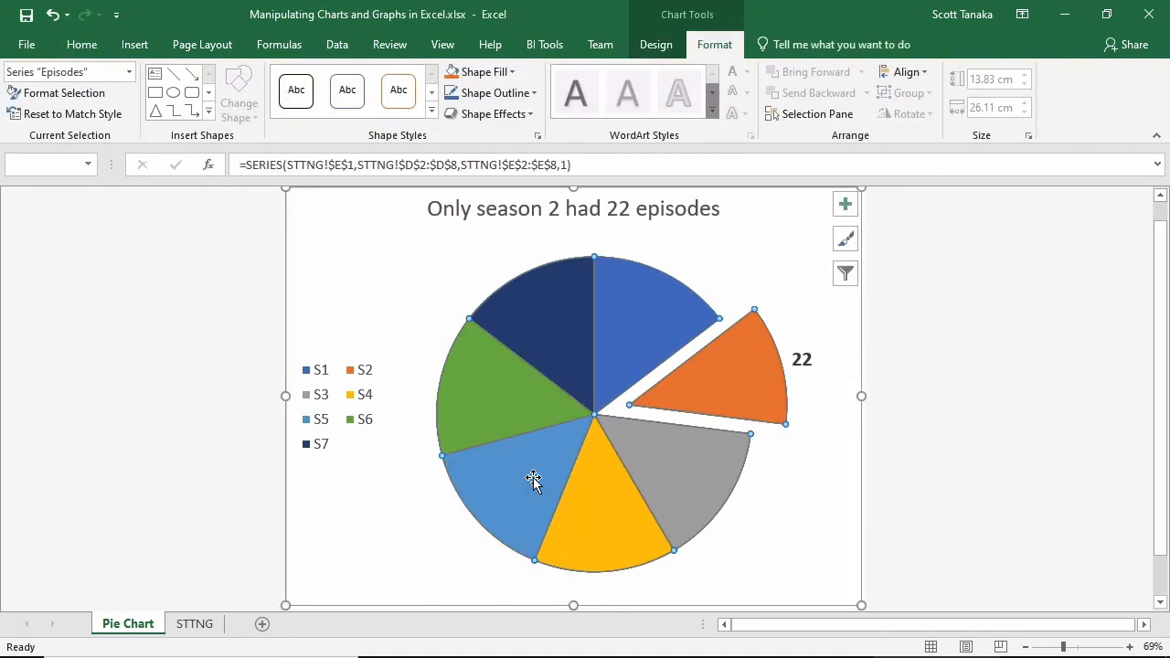
click(533, 479)
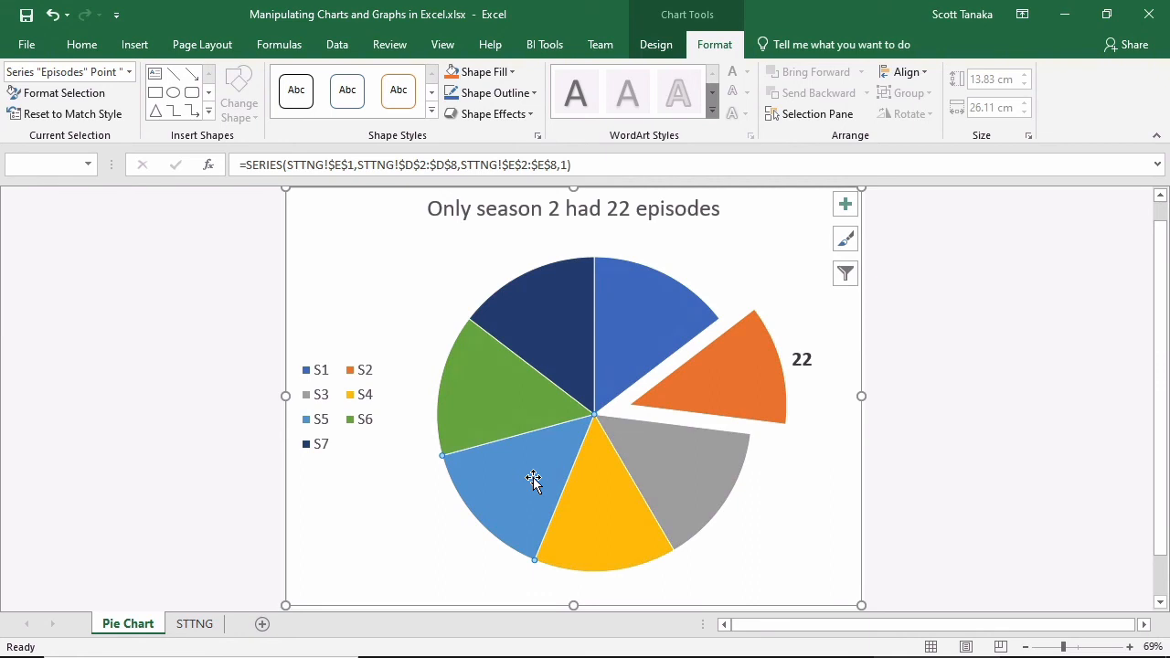
click(105, 96)
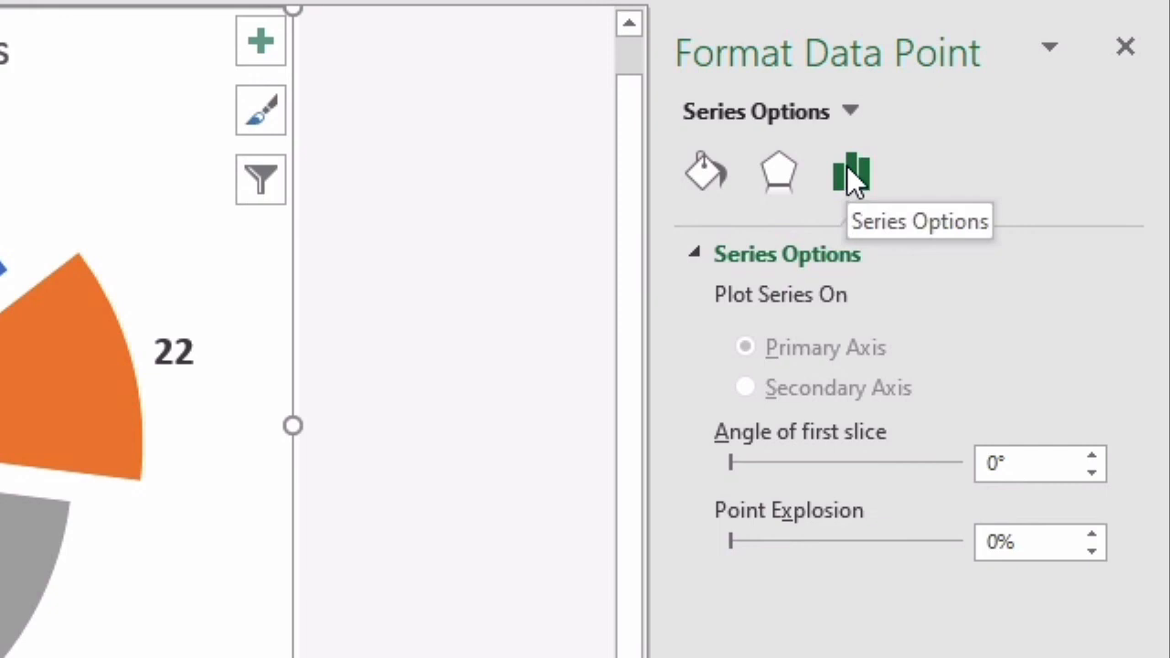
click(785, 176)
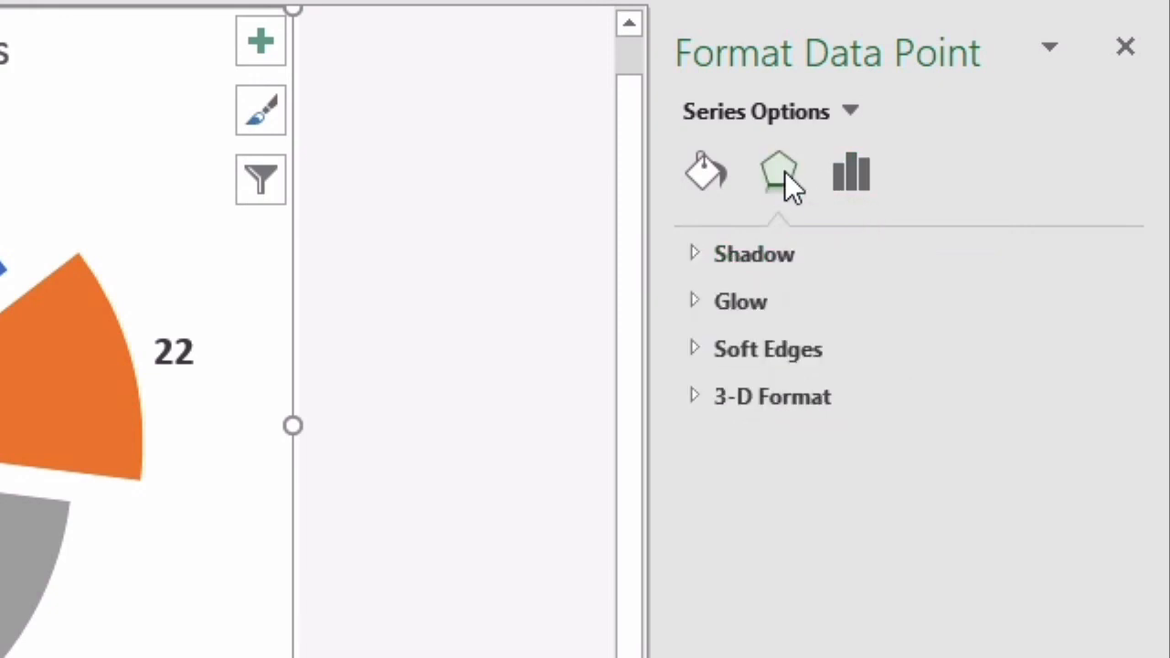
click(713, 175)
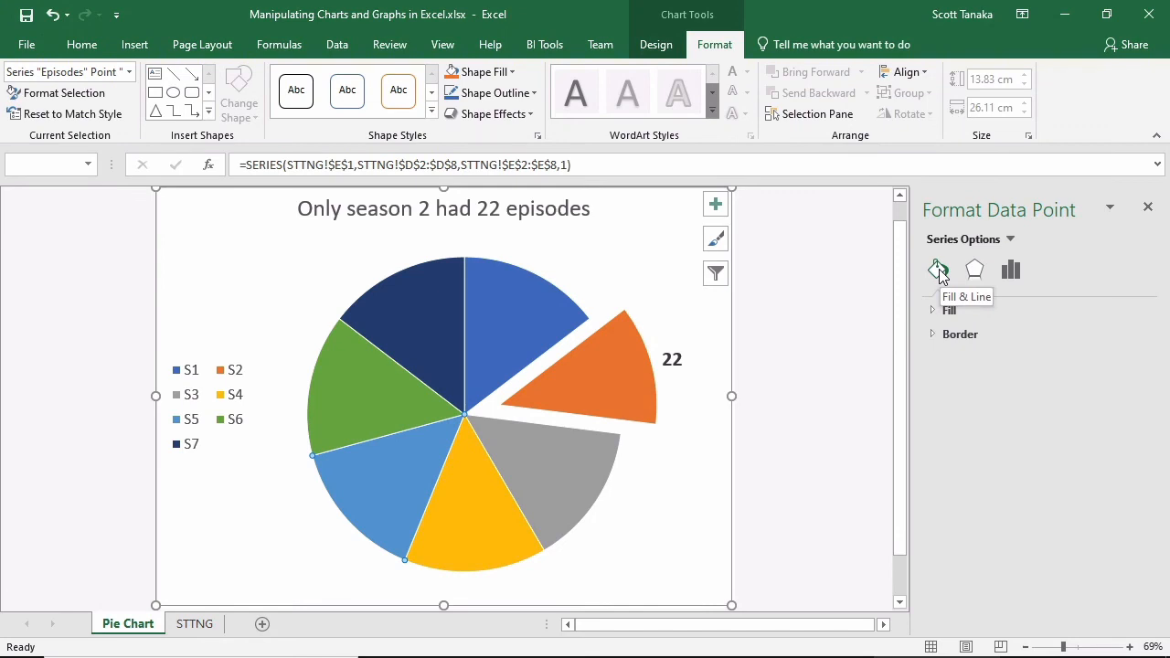
click(934, 311)
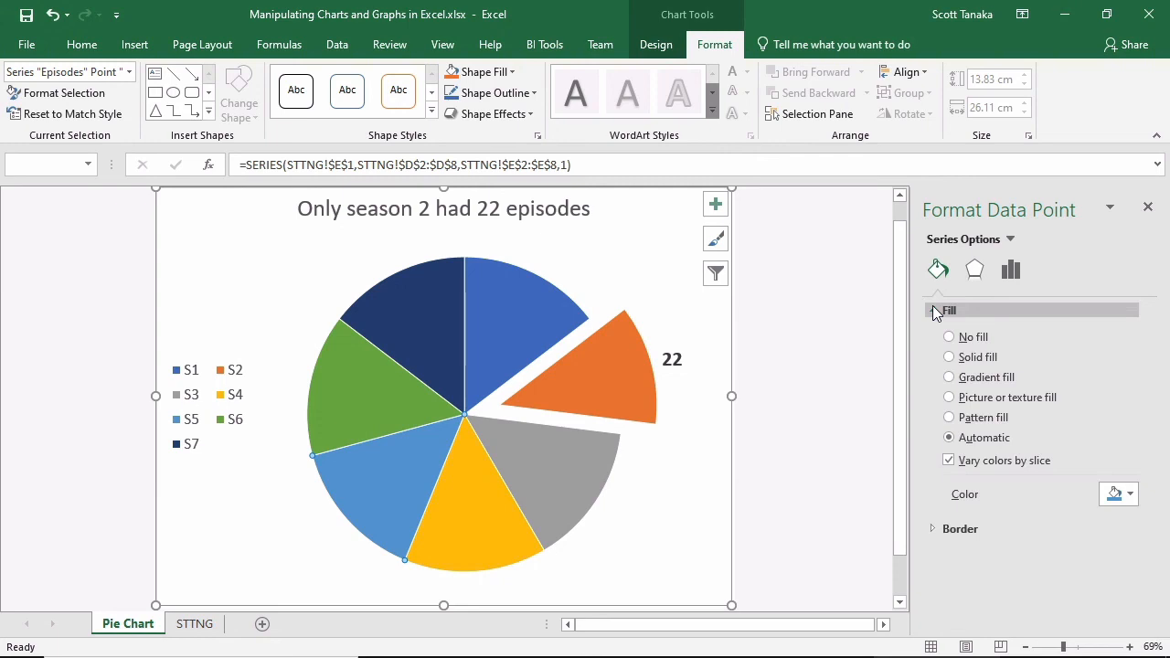
click(1130, 494)
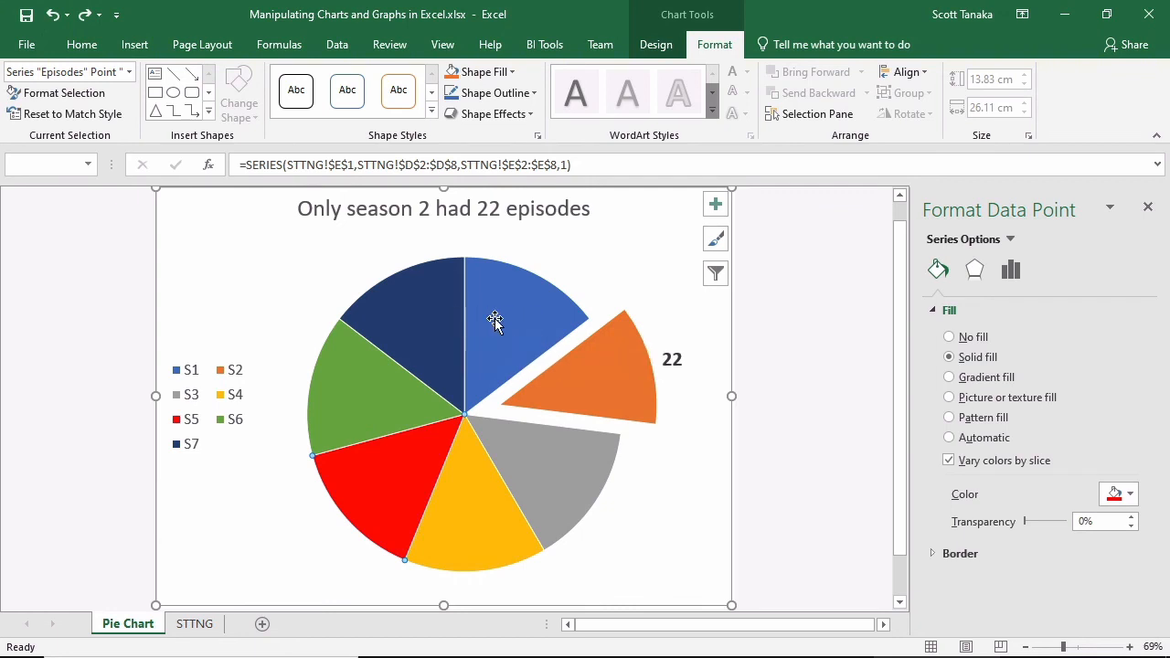
Step: Change the S7 slice's fill to the standard purple color
mouse_move(508, 319)
mouse_move(410, 321)
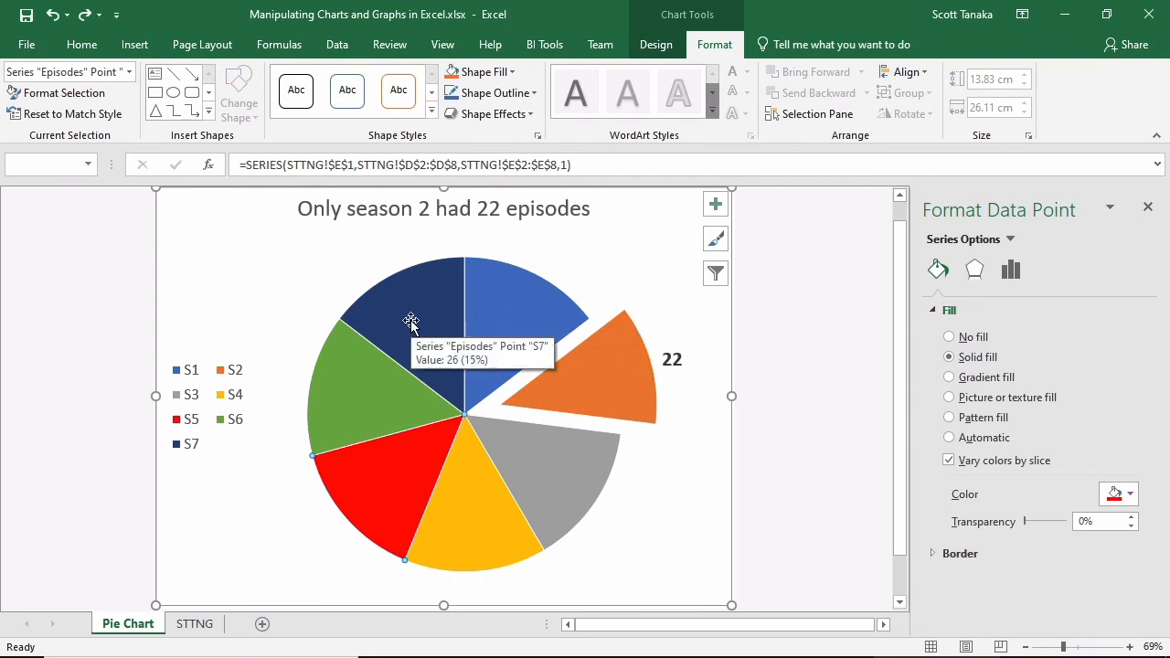
click(410, 321)
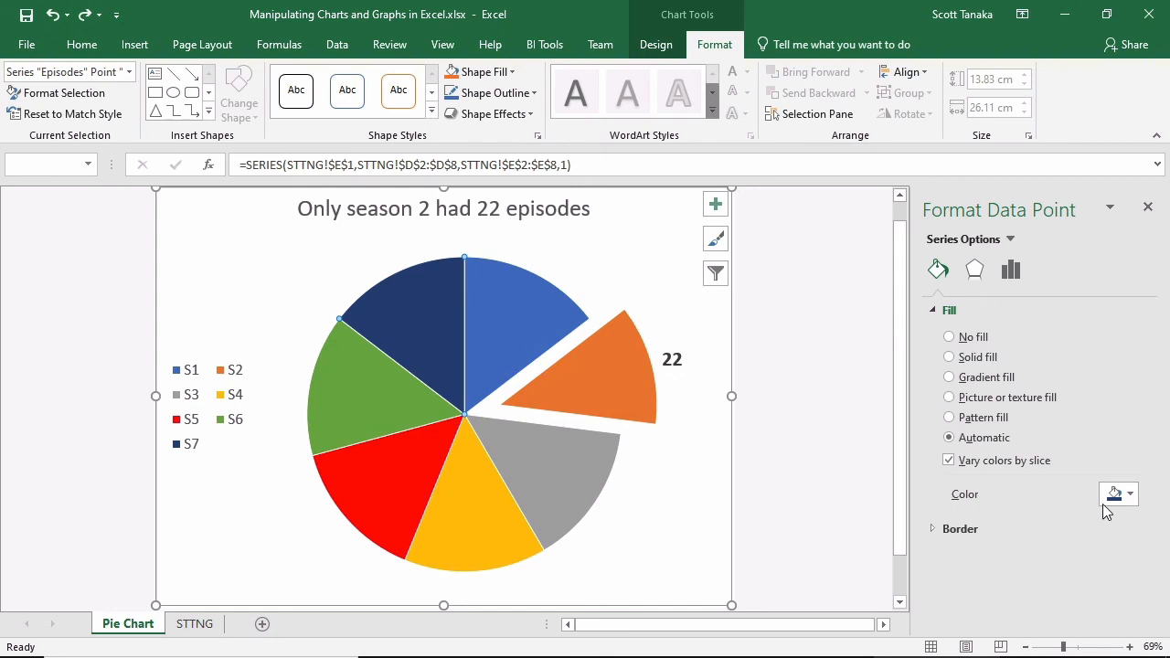
click(1130, 495)
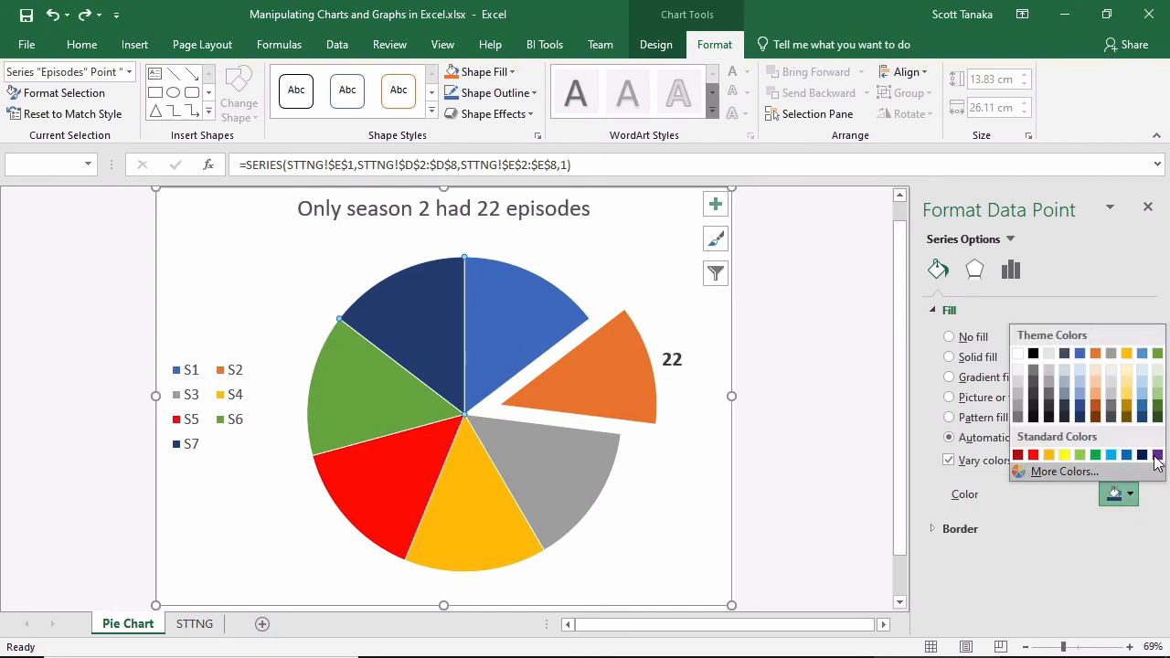
click(1152, 456)
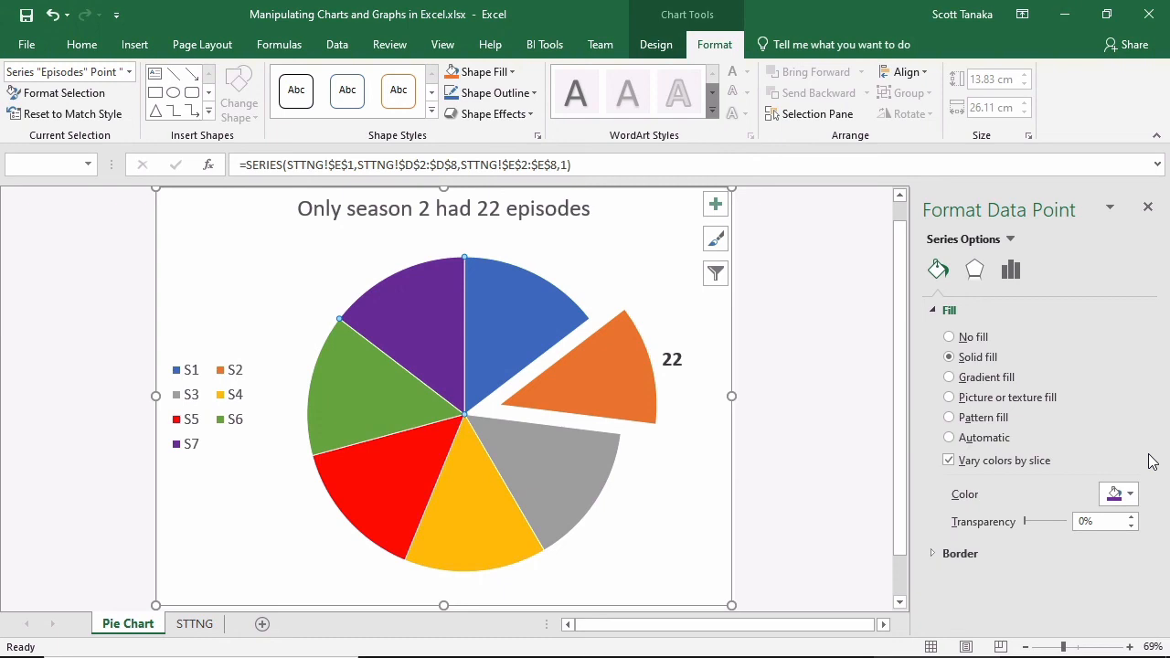
click(660, 46)
click(30, 110)
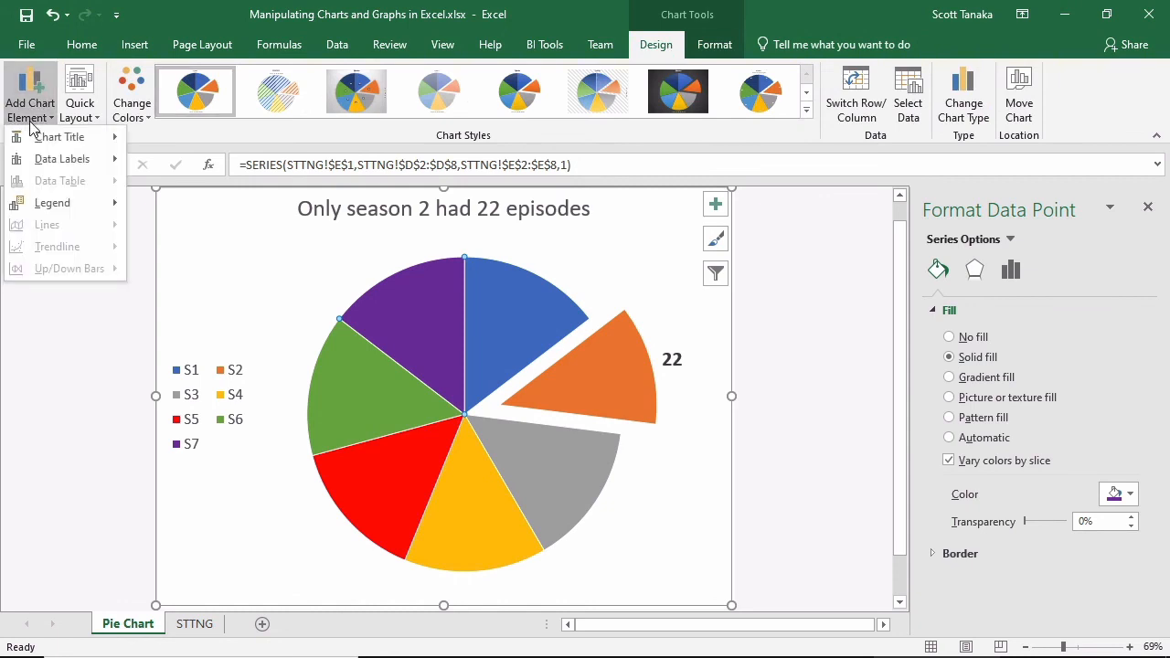
click(729, 51)
click(729, 51)
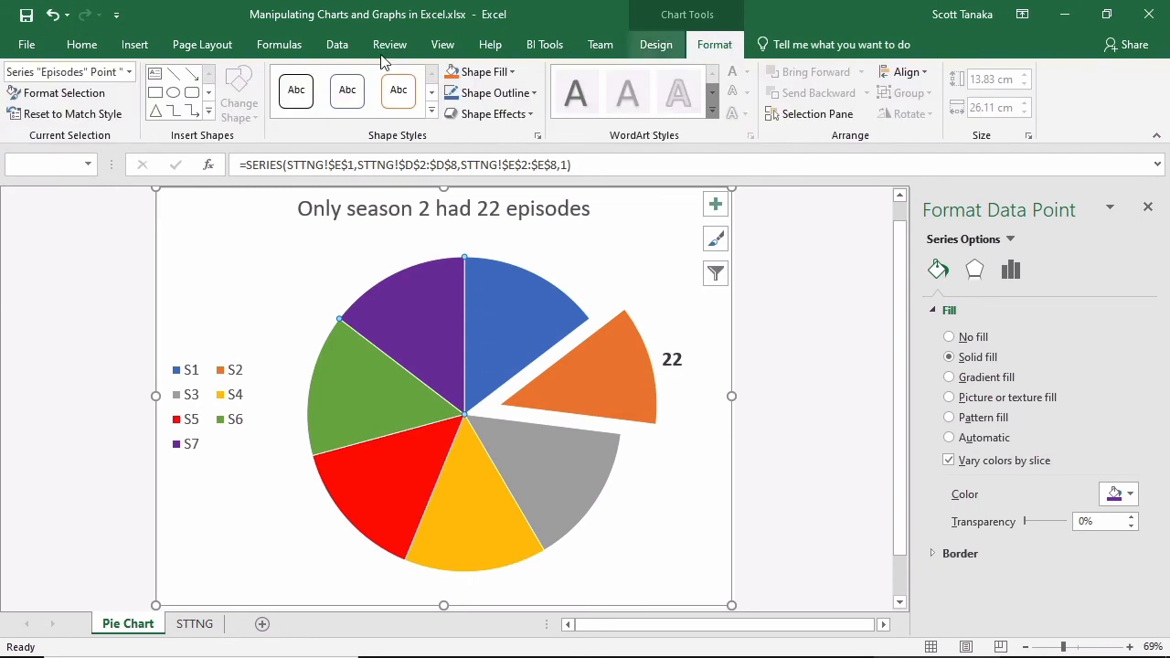
Step: Select the legend as the chart element to format and set its position to Bottom
click(128, 72)
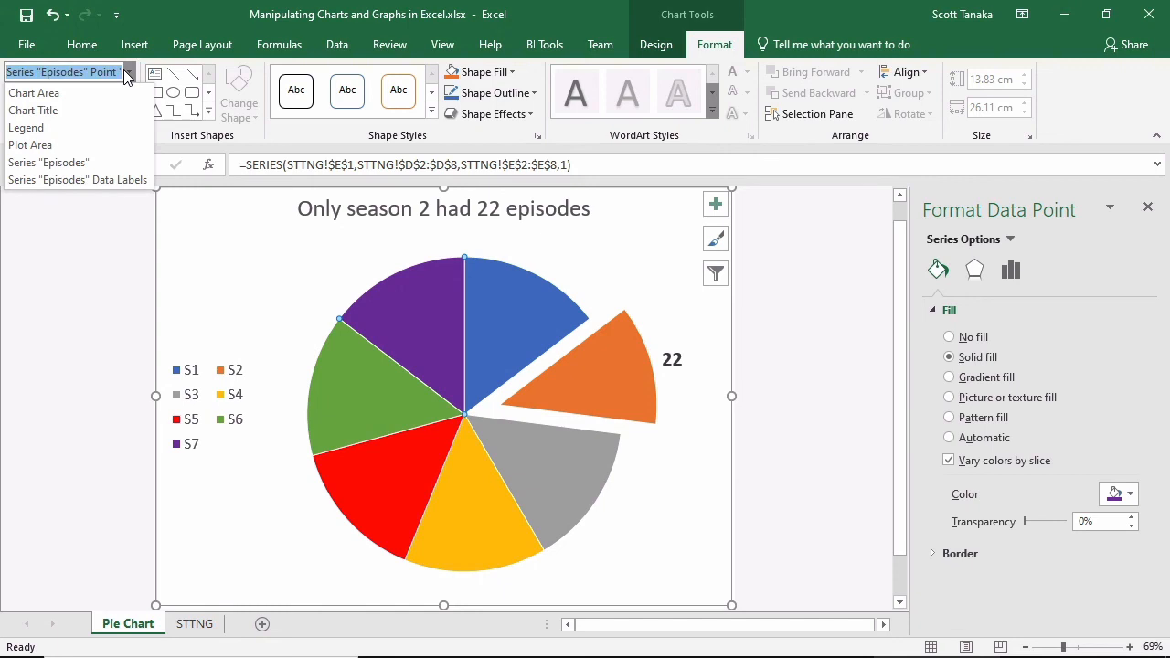
click(108, 126)
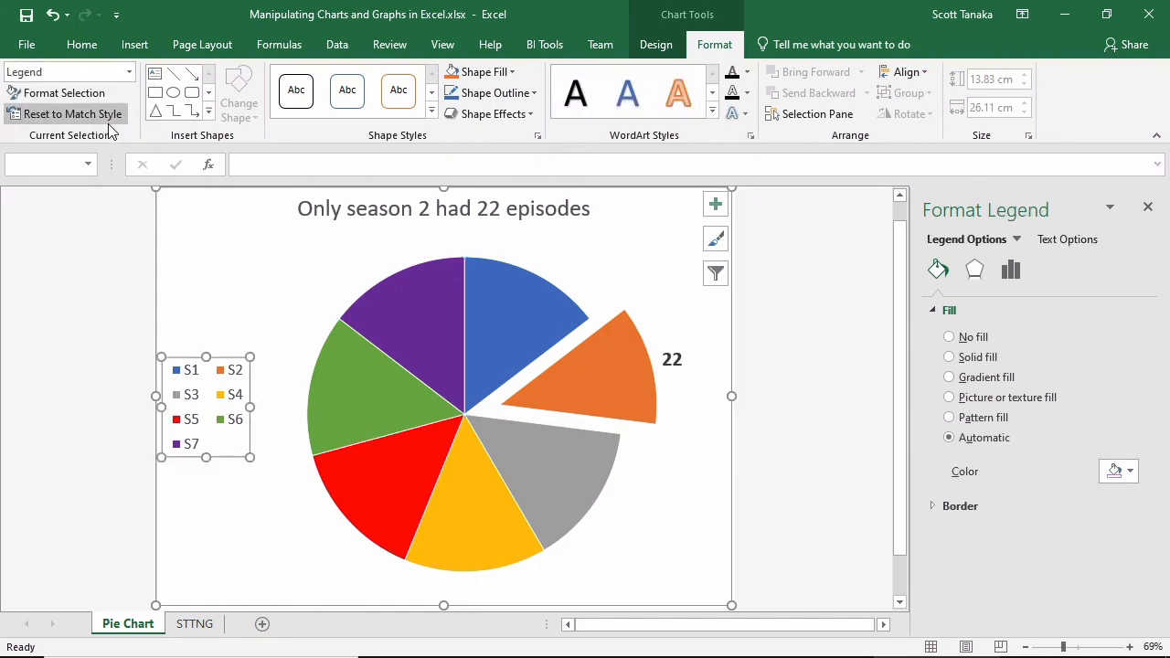
click(969, 272)
click(1022, 272)
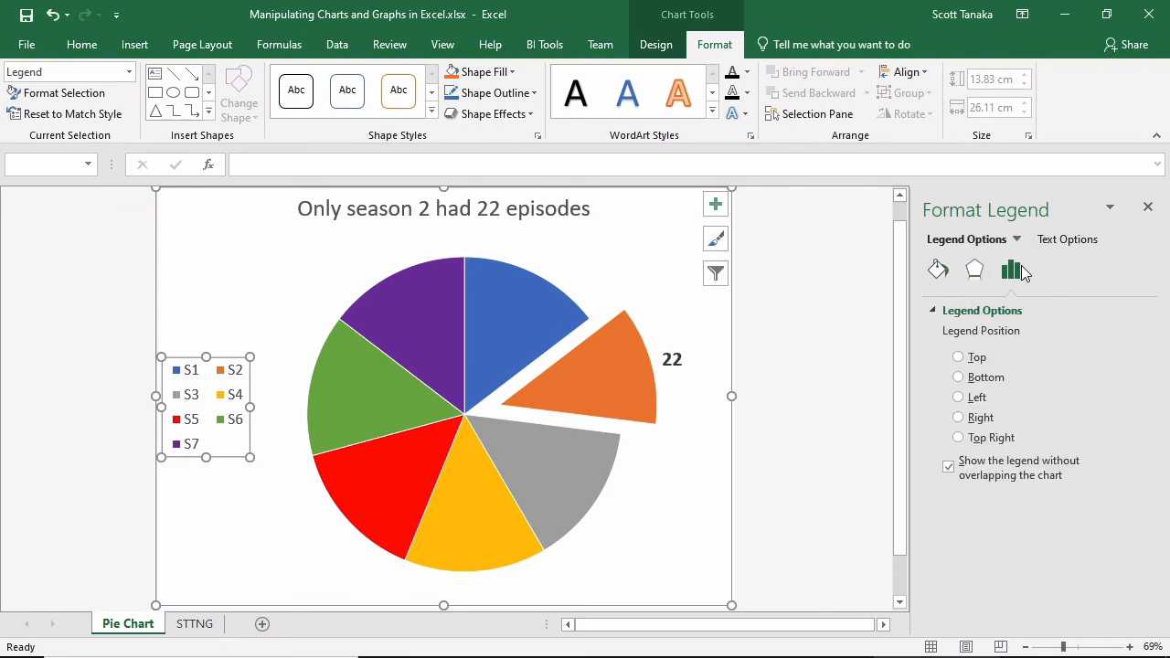
click(991, 382)
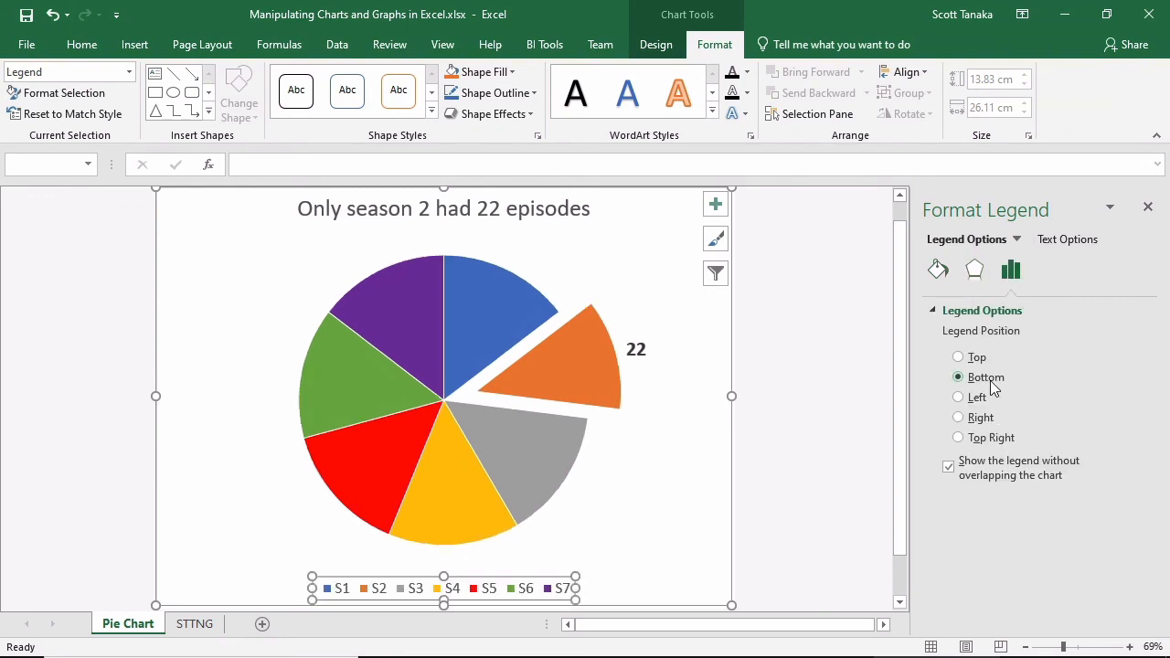